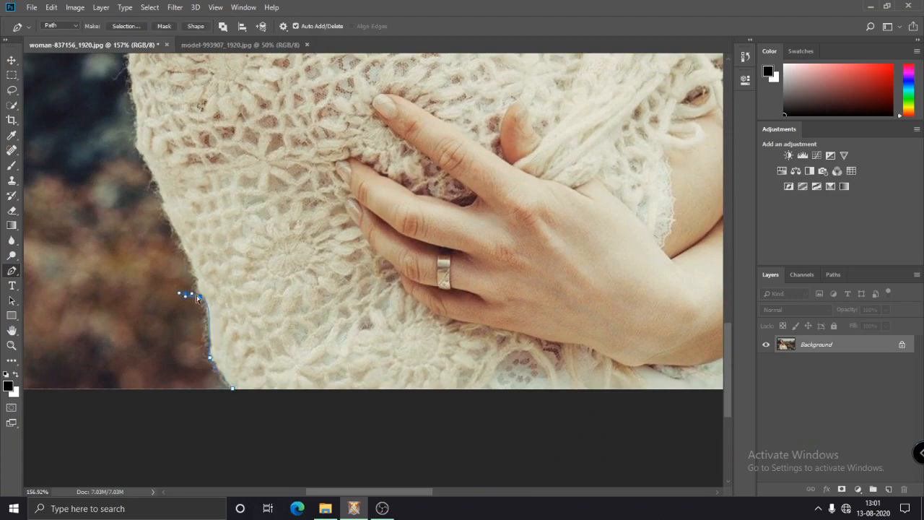
# - Convert the closed path around the woman into a new anti-aliased selection with a 0.3-pixel feather radius
pyautogui.scroll(5, 198, 293)
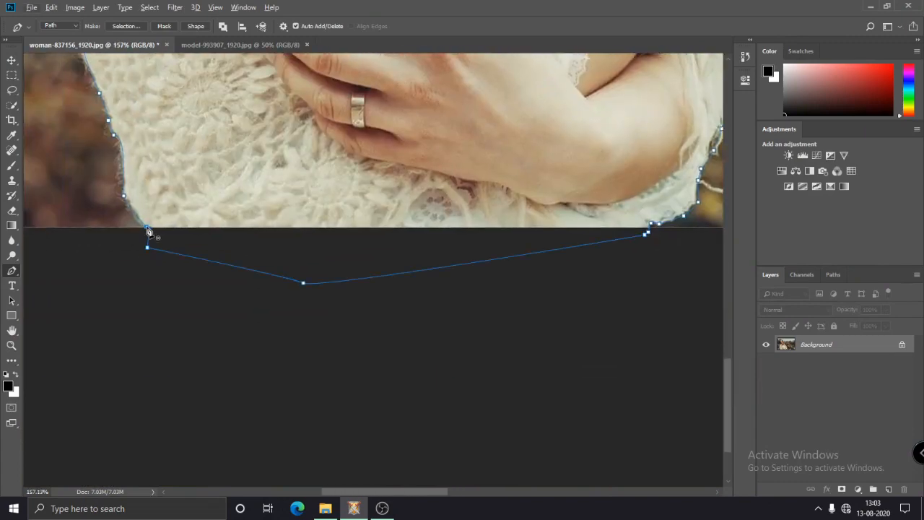
pyautogui.scroll(-11, 265, 143)
pyautogui.scroll(5, 291, 141)
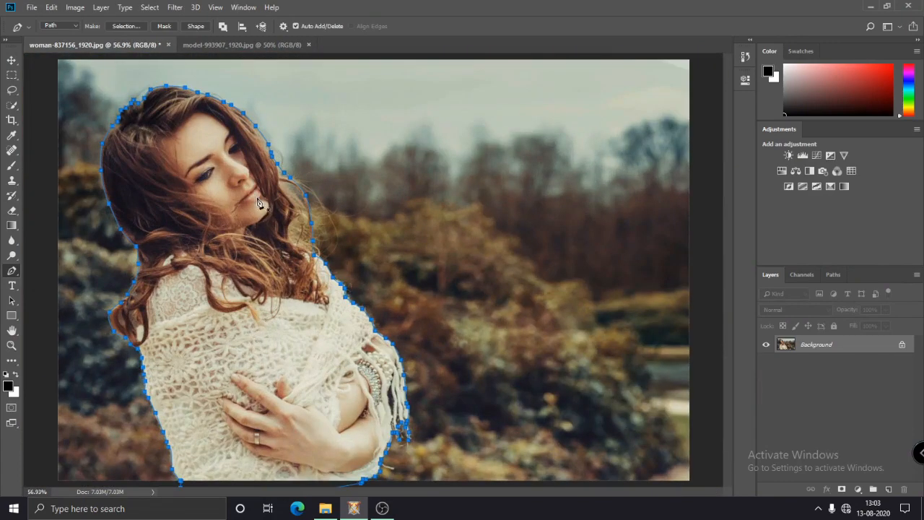
pyautogui.rightClick(209, 221)
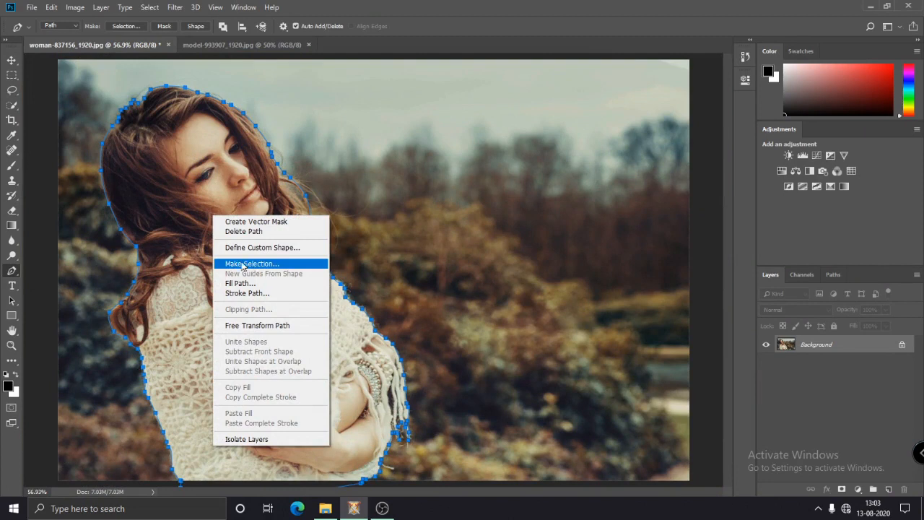
pyautogui.rightClick(202, 188)
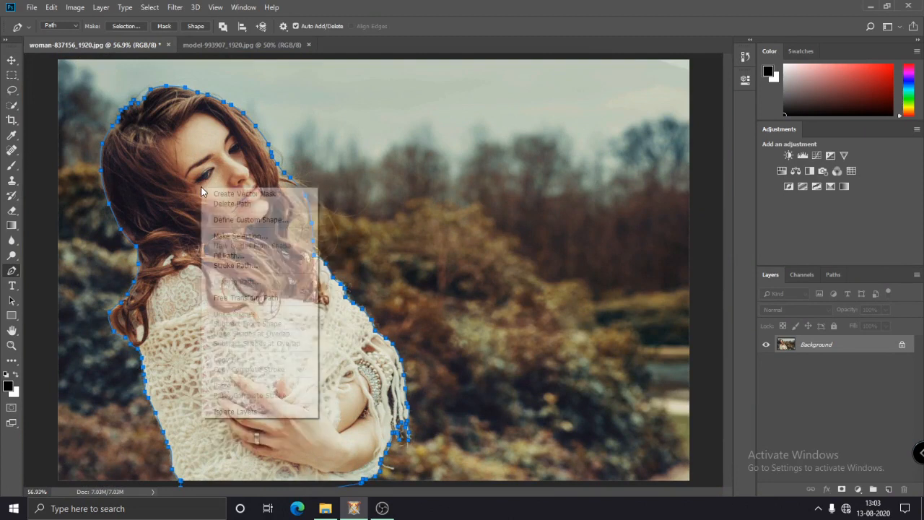
pyautogui.click(242, 236)
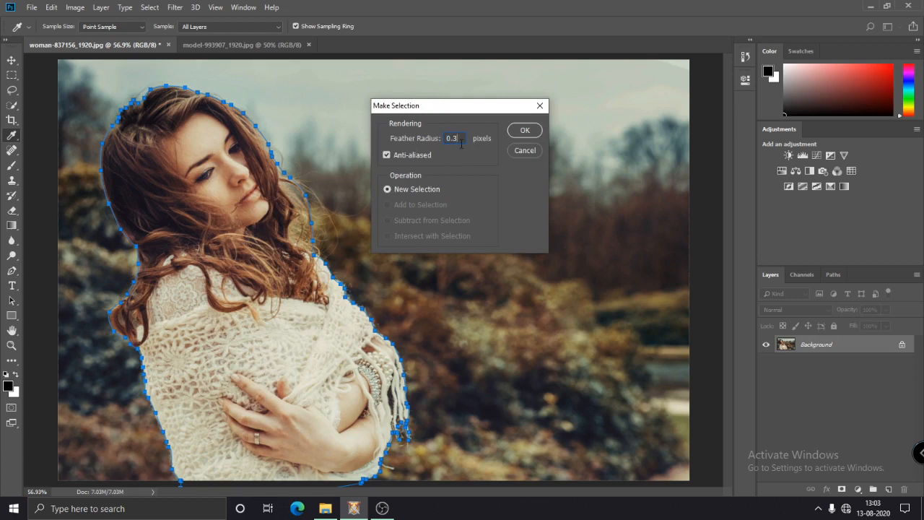
pyautogui.press('Return')
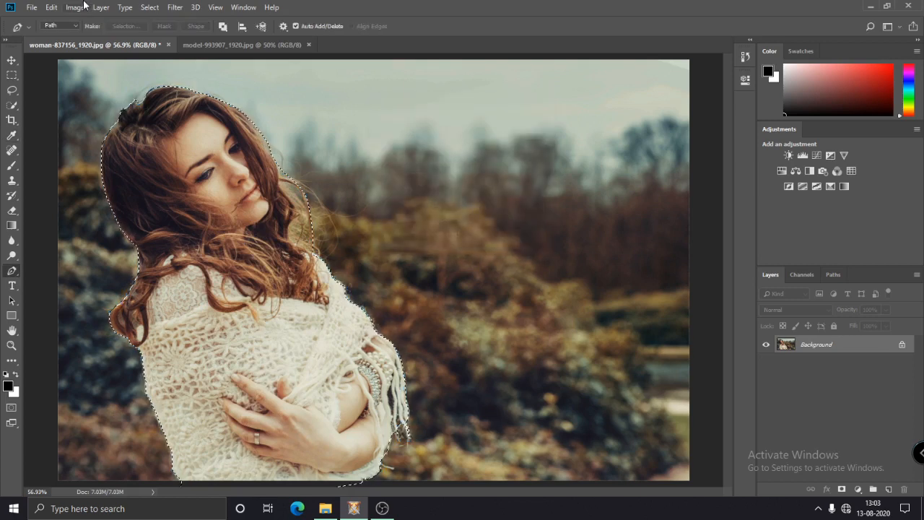
# - Open the woman's selection in Select and Mask and set its view mode to Overlay
pyautogui.click(149, 8)
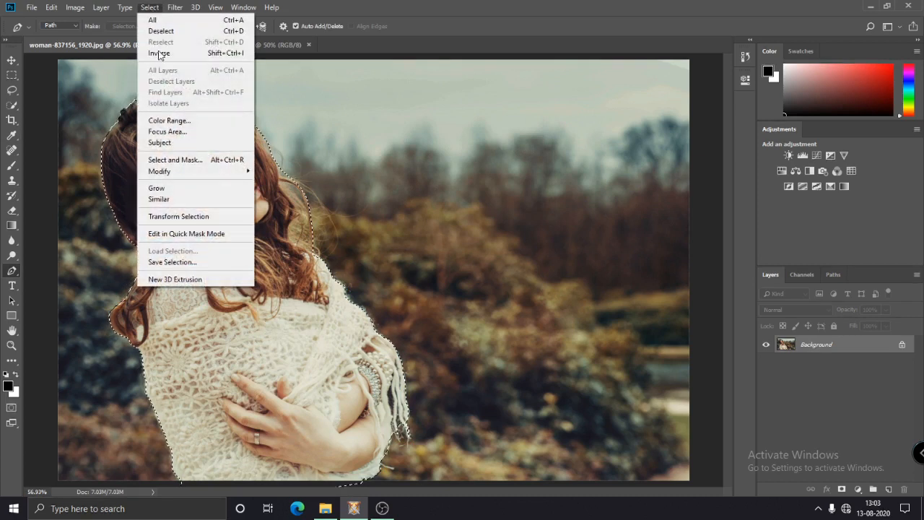
pyautogui.click(192, 163)
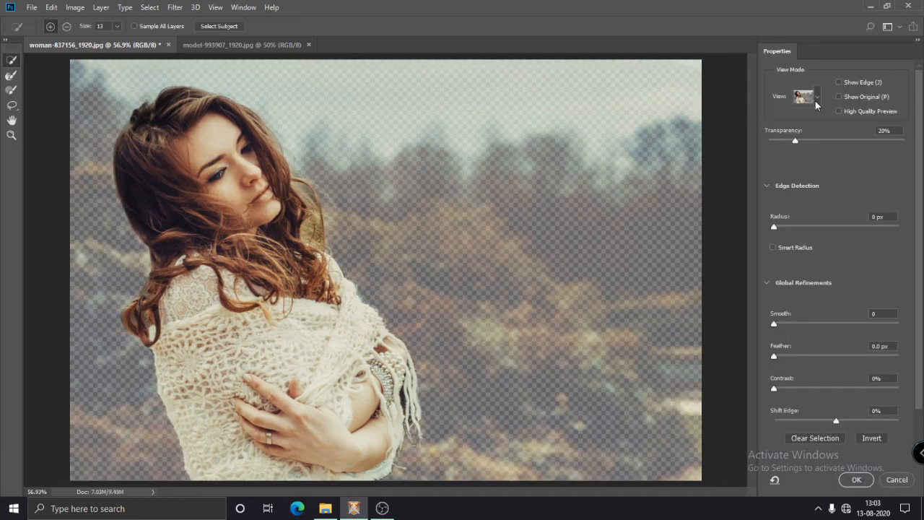
pyautogui.click(815, 100)
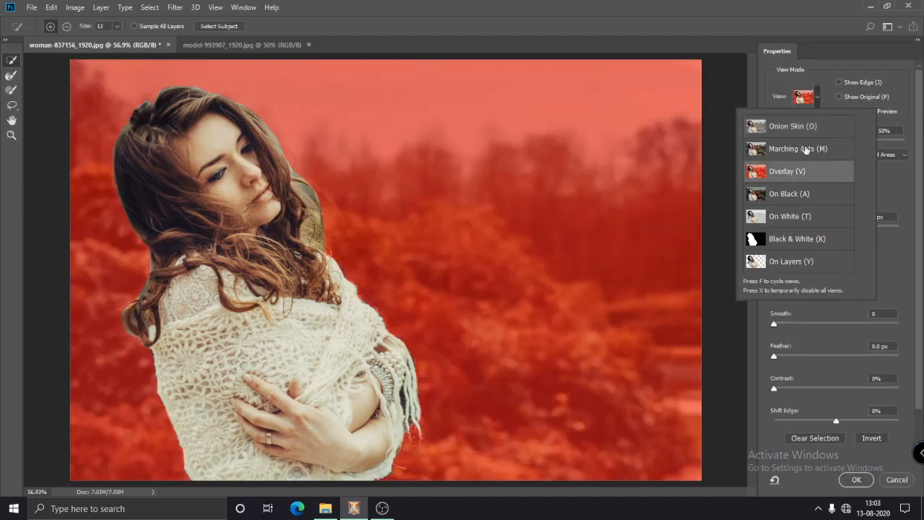
pyautogui.click(794, 177)
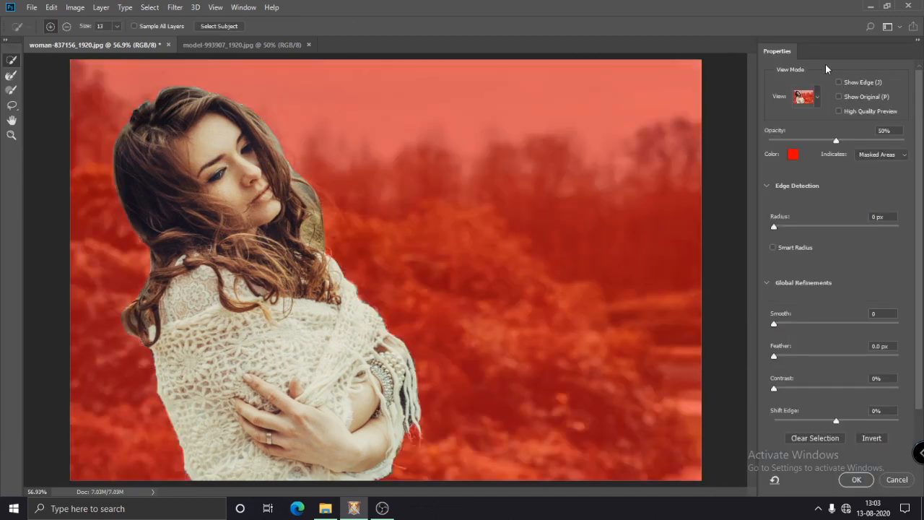
# - Enlarge the Quick Selection brush to 100 and brush along the hair edge beside the face
pyautogui.click(11, 75)
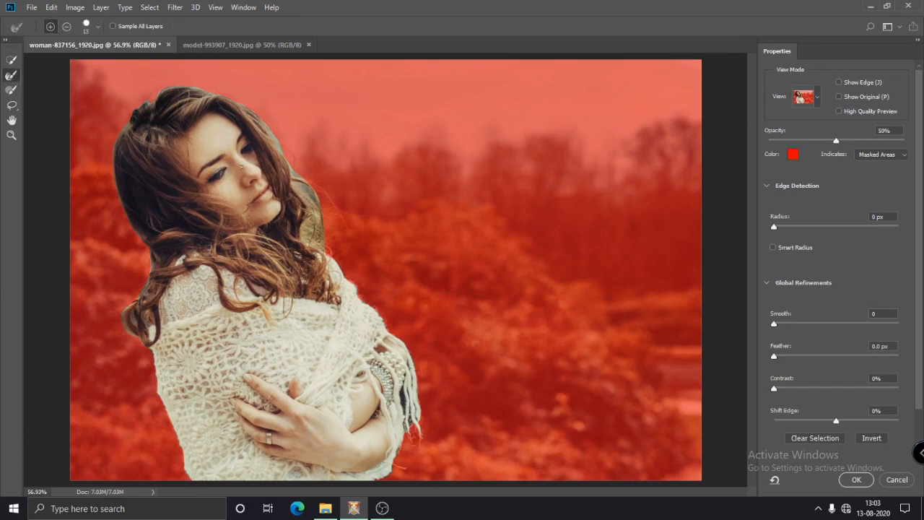
pyautogui.click(10, 60)
pyautogui.scroll(4, 262, 130)
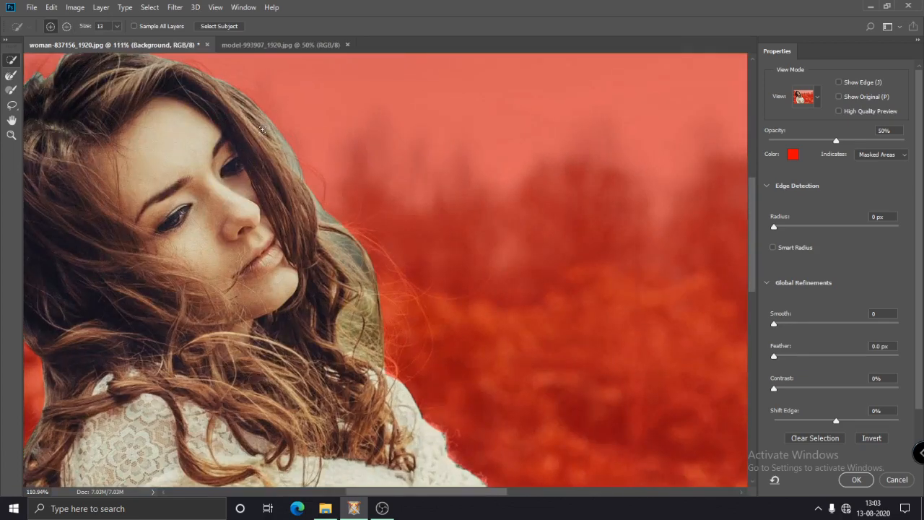
pyautogui.press(']')
pyautogui.press(']')
pyautogui.press(']')
pyautogui.press(']')
pyautogui.press(']')
pyautogui.press(']')
pyautogui.moveTo(280, 130)
pyautogui.mouseDown()
pyautogui.moveTo(296, 167)
pyautogui.moveTo(313, 177)
pyautogui.mouseUp()
pyautogui.scroll(-2, 284, 177)
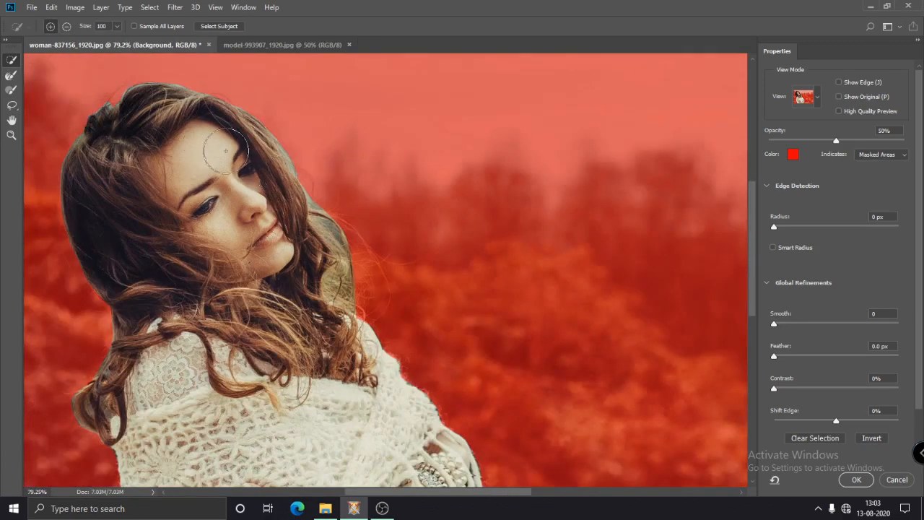
# - Brush the hair edge beside the face with the Refine Edge Brush at size 90, and subtract part of that refinement near the neck
pyautogui.click(12, 75)
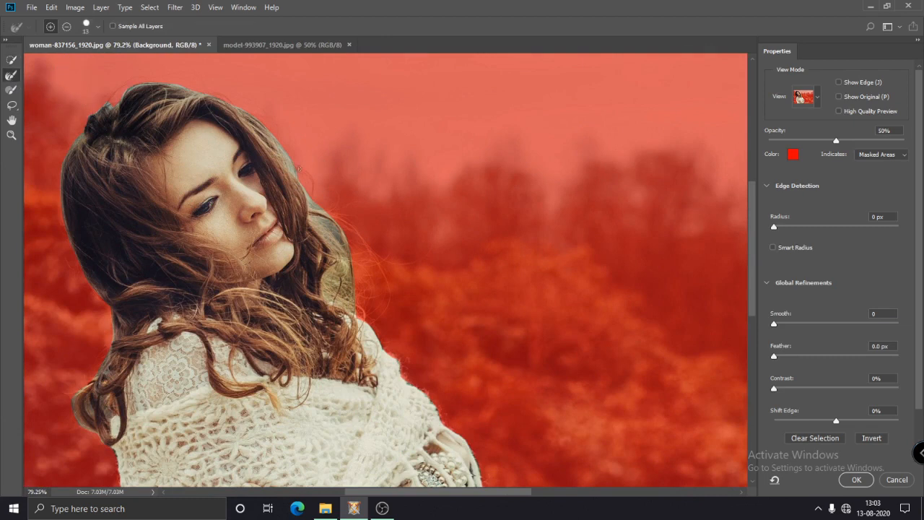
pyautogui.press(']')
pyautogui.press(']')
pyautogui.press(']')
pyautogui.press(']')
pyautogui.press(']')
pyautogui.press(']')
pyautogui.press(']')
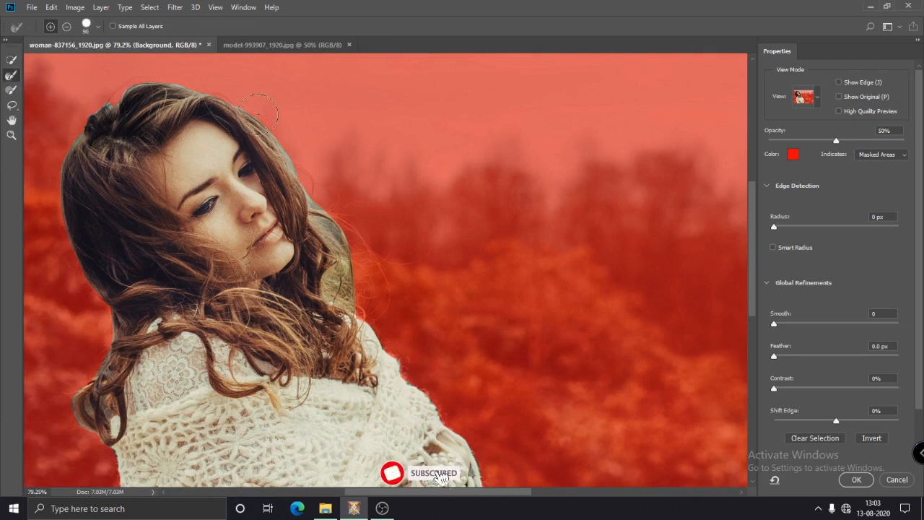
pyautogui.moveTo(333, 230)
pyautogui.mouseDown()
pyautogui.moveTo(347, 257)
pyautogui.moveTo(357, 337)
pyautogui.mouseUp()
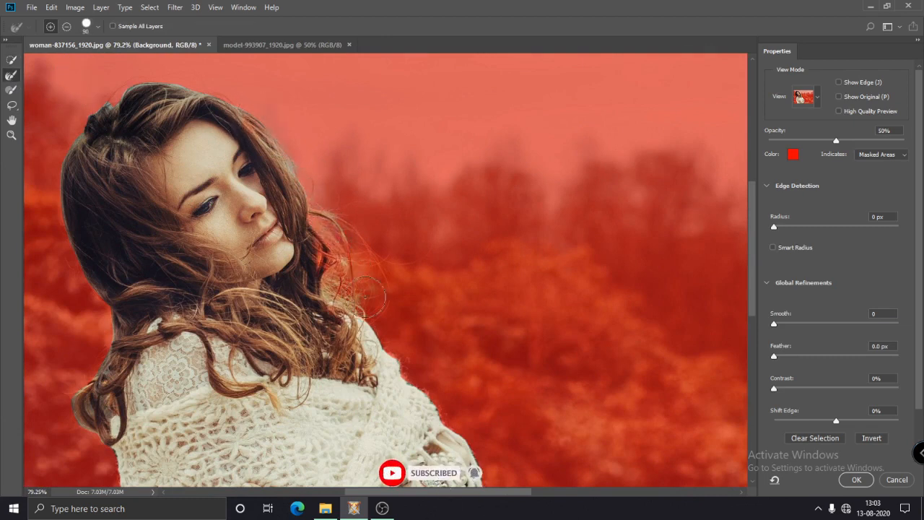
pyautogui.press('alt')
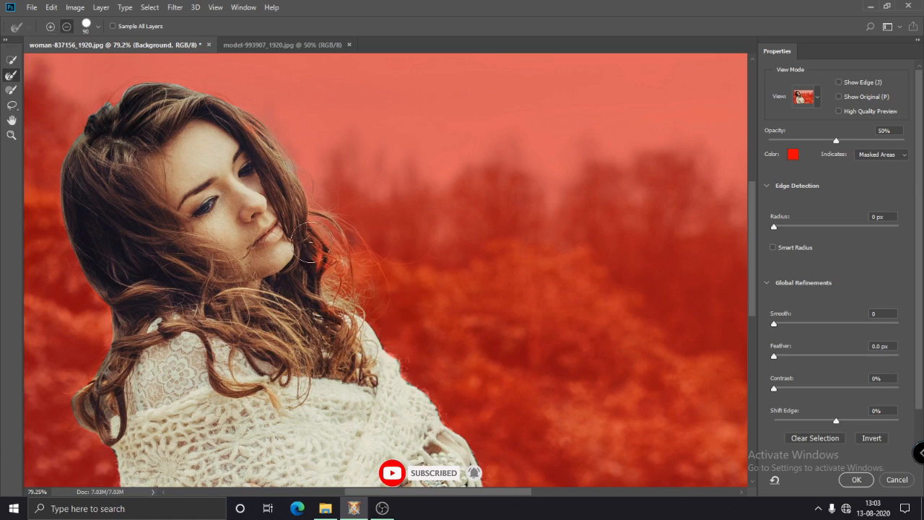
pyautogui.moveTo(310, 239)
pyautogui.mouseDown()
pyautogui.moveTo(353, 276)
pyautogui.moveTo(336, 260)
pyautogui.moveTo(345, 206)
pyautogui.moveTo(289, 146)
pyautogui.mouseUp()
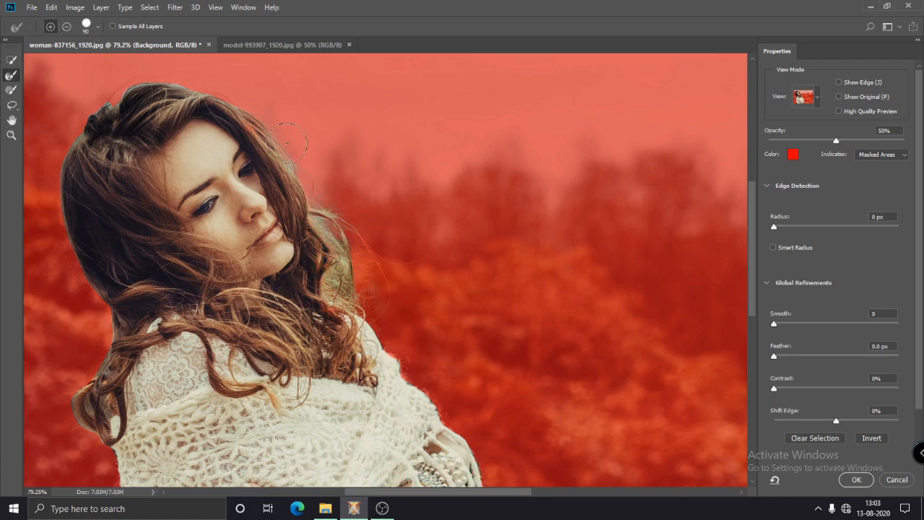
# - Refine the remaining outer hair edges with the Refine Edge Brush at size 25 and apply the refined selection
pyautogui.press('space')
pyautogui.moveTo(318, 181); pyautogui.dragTo(438, 198)
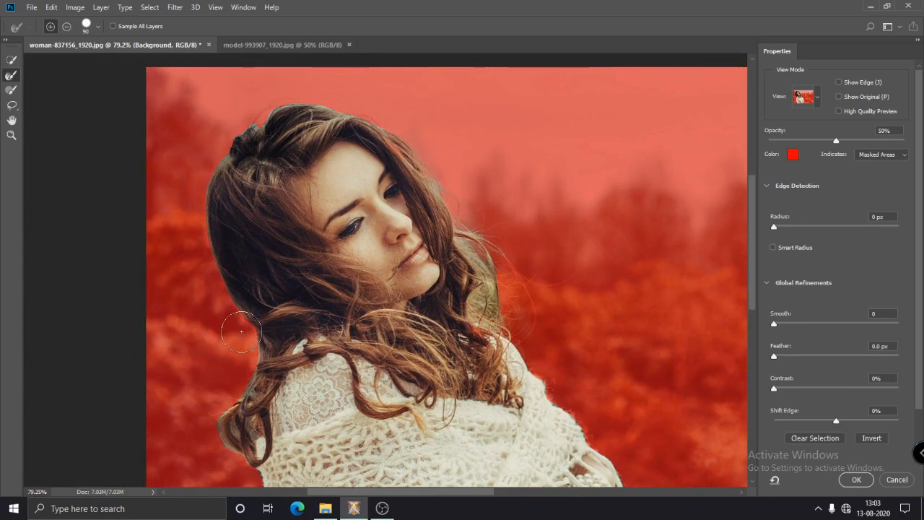
pyautogui.press(']')
pyautogui.press(']')
pyautogui.press(']')
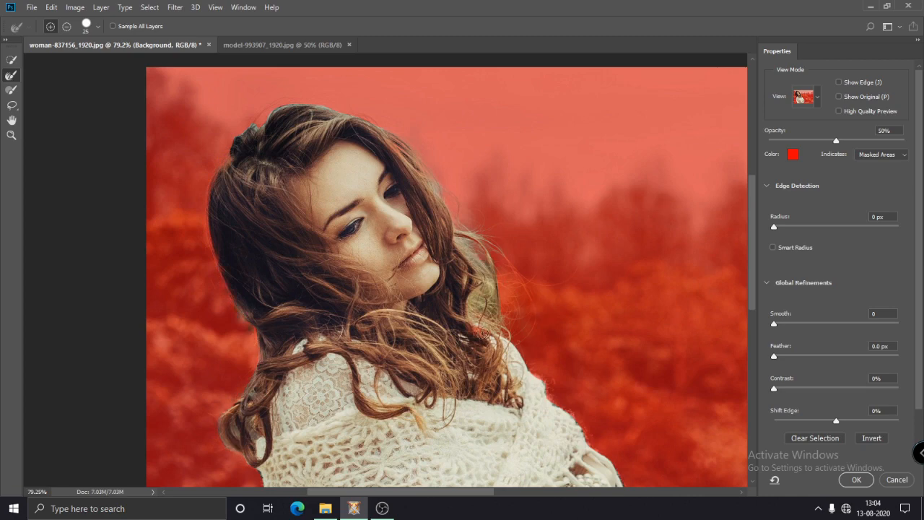
pyautogui.moveTo(537, 429); pyautogui.dragTo(412, 196)
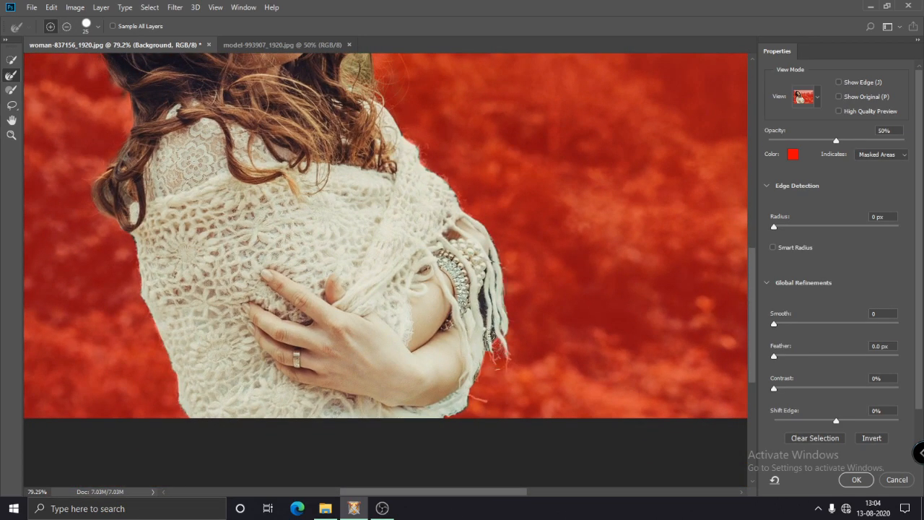
pyautogui.scroll(-8, 495, 323)
pyautogui.scroll(2, 336, 206)
pyautogui.click(857, 480)
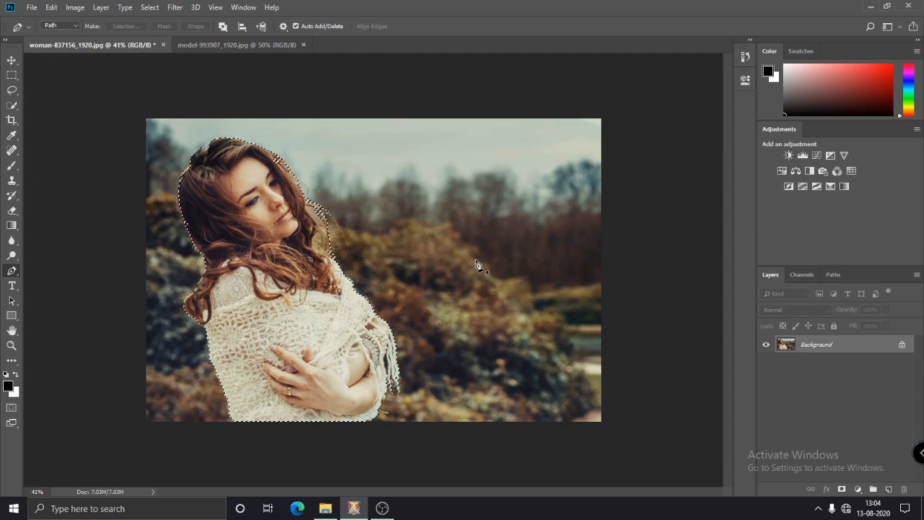
# - Duplicate the Background layer and add a layer mask to the copy from the woman's selection
pyautogui.moveTo(838, 347); pyautogui.dragTo(888, 490)
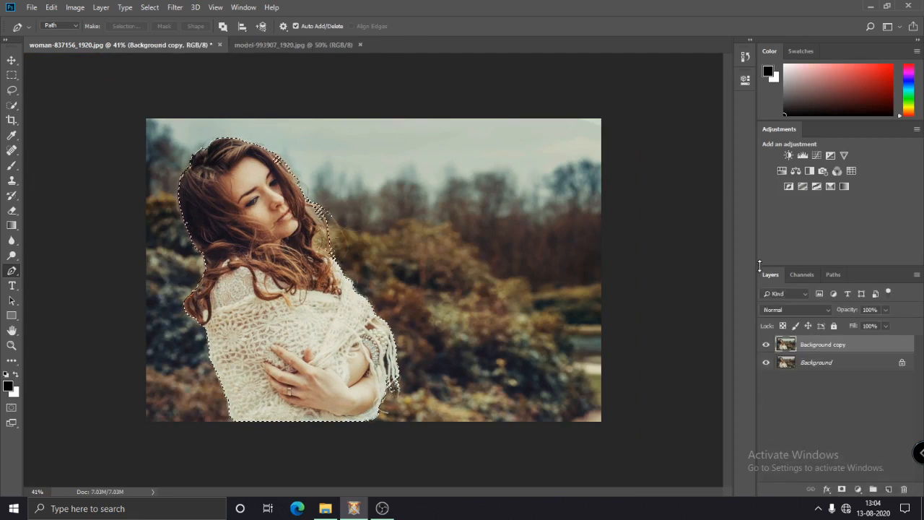
pyautogui.moveTo(757, 260); pyautogui.dragTo(786, 260)
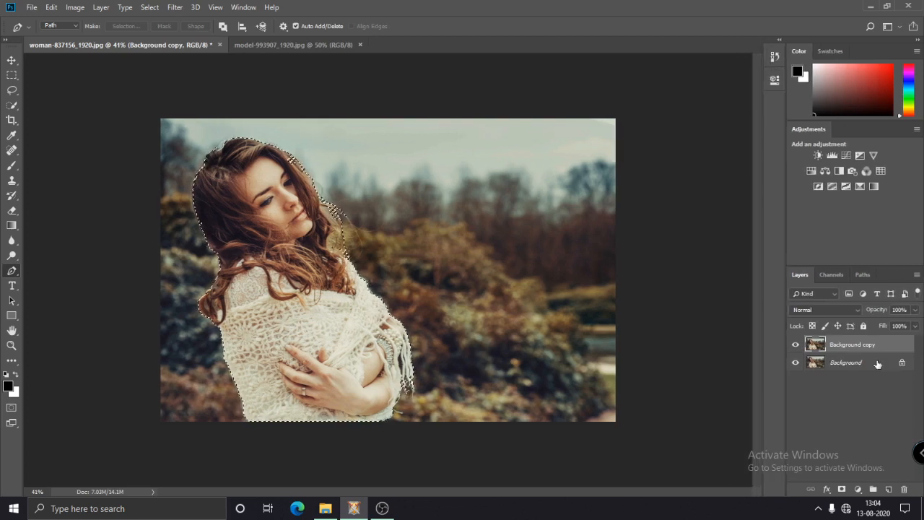
pyautogui.click(843, 489)
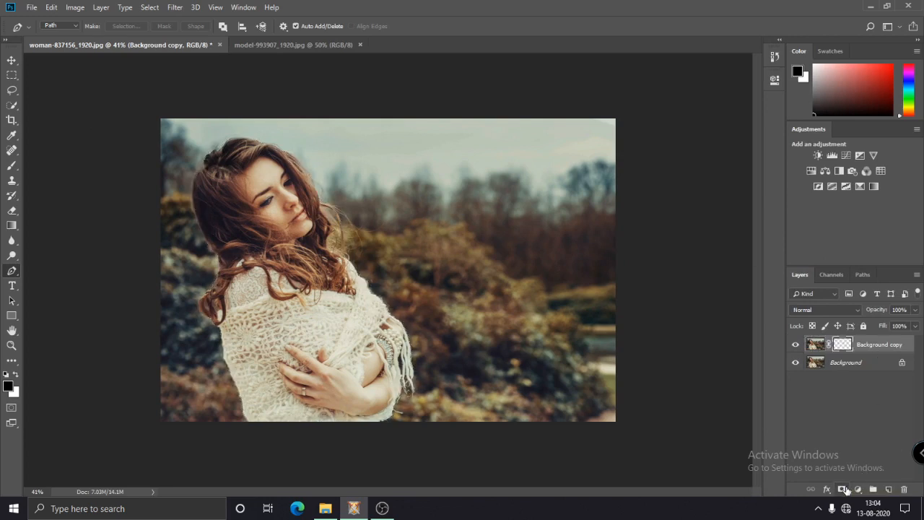
# - Hide the original Background layer and move the cut-out woman toward the middle of the canvas
pyautogui.click(796, 363)
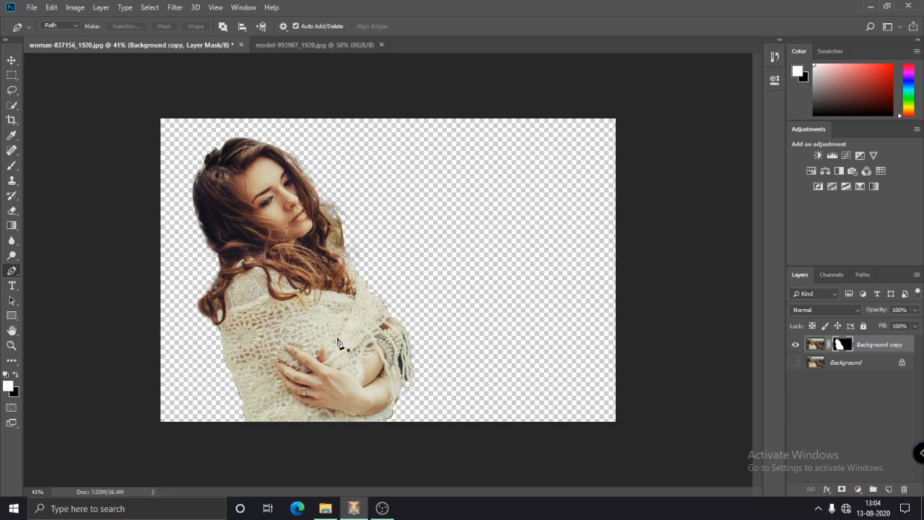
pyautogui.press('v')
pyautogui.moveTo(365, 338); pyautogui.dragTo(437, 338)
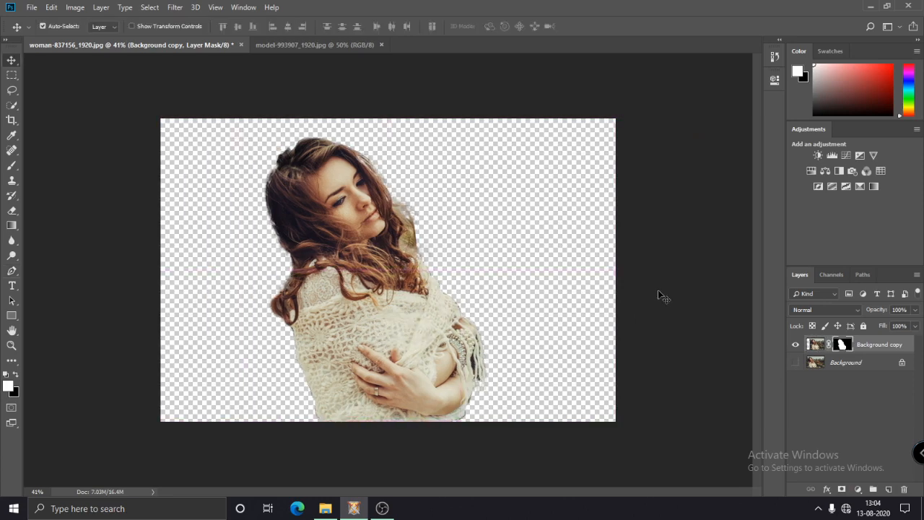
pyautogui.click(658, 294)
# - Target the cutout's layer mask and set up a Soft Round brush with 0% hardness at 48 px
pyautogui.scroll(14, 312, 181)
pyautogui.scroll(-7, 305, 177)
pyautogui.scroll(5, 466, 229)
pyautogui.click(454, 248)
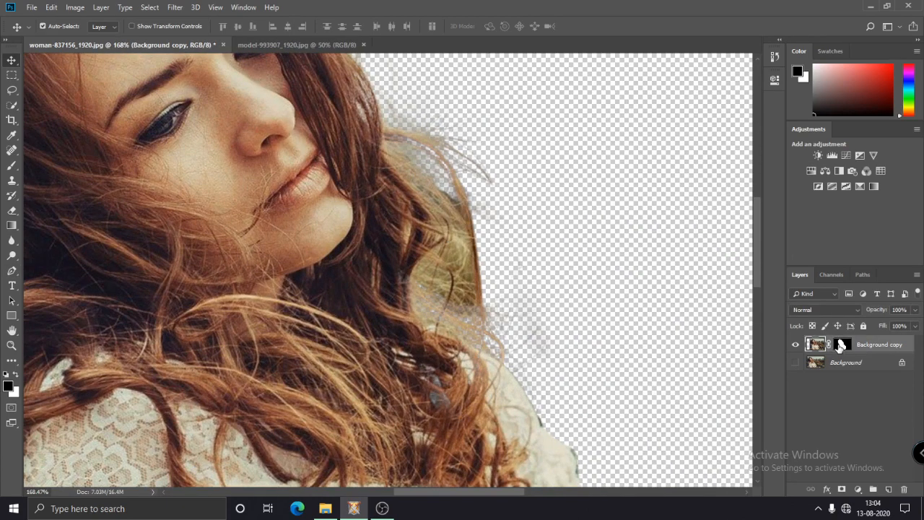
pyautogui.click(840, 345)
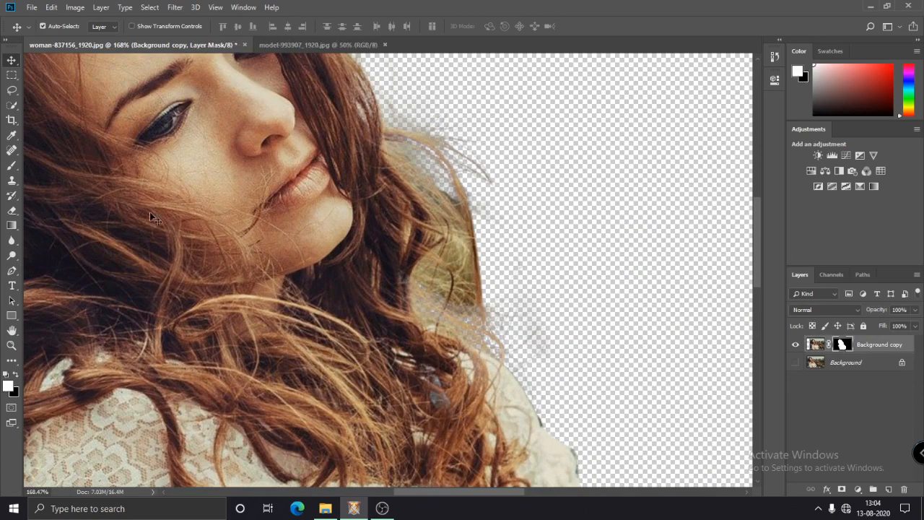
pyautogui.click(11, 166)
pyautogui.rightClick(528, 169)
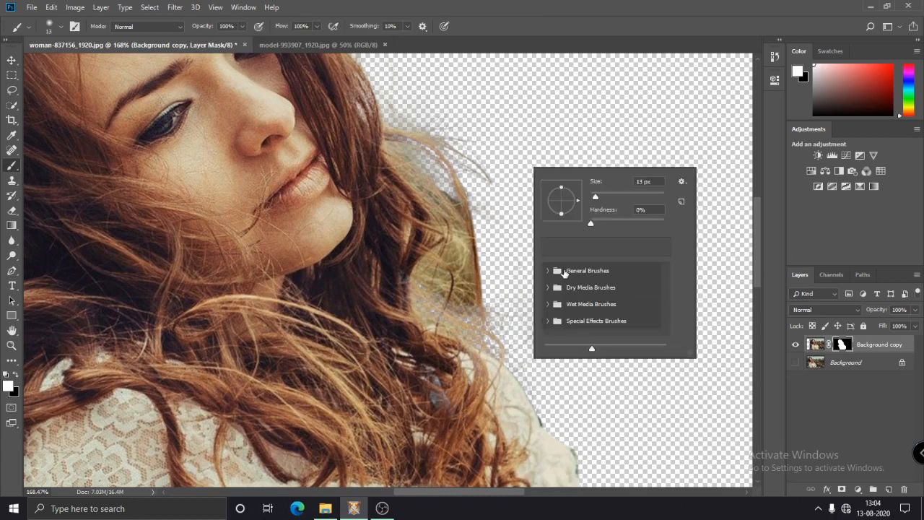
pyautogui.click(547, 271)
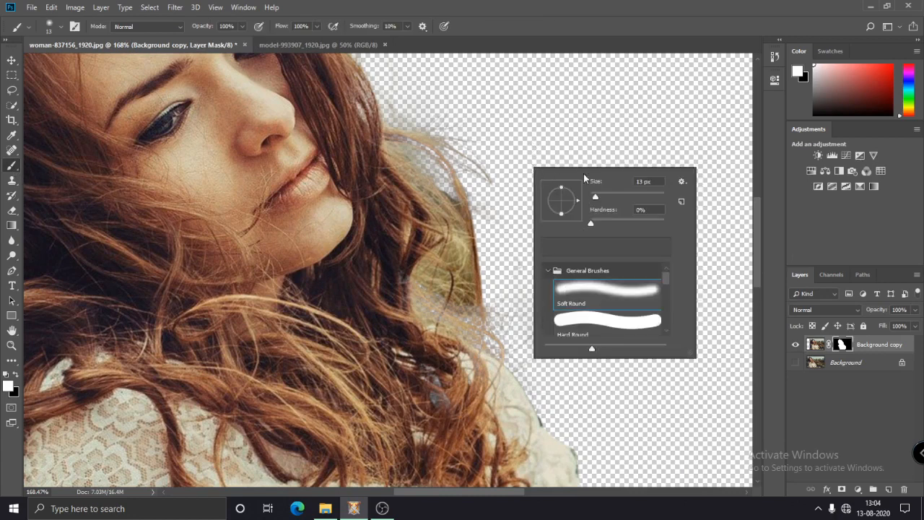
pyautogui.click(609, 196)
# - Try painting the mask in white beside the hair, undo those strokes, and switch the foreground colour to black
pyautogui.click(502, 132)
pyautogui.moveTo(446, 140); pyautogui.dragTo(470, 215)
pyautogui.hotkey('ctrl', 'z')
pyautogui.hotkey('ctrl', 'shift', 'z')
pyautogui.press('x')
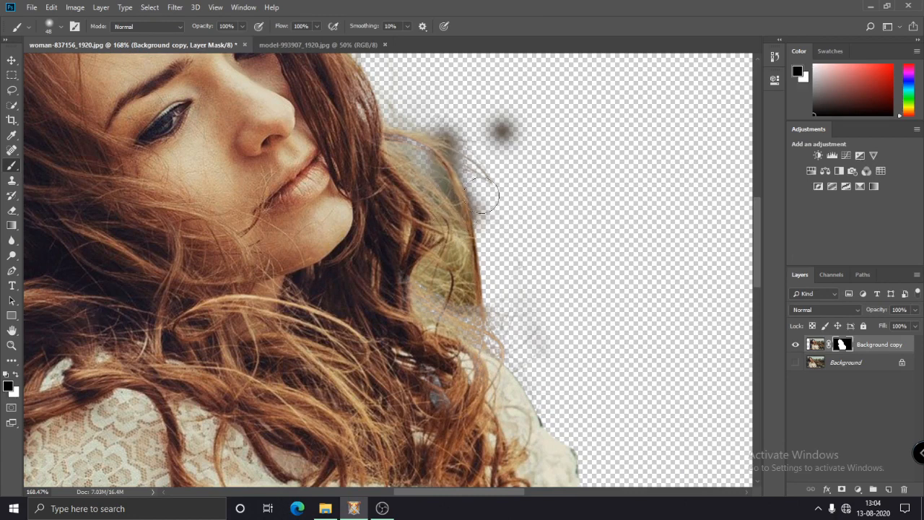
pyautogui.hotkey('ctrl', 'z')
pyautogui.hotkey('ctrl', 'z')
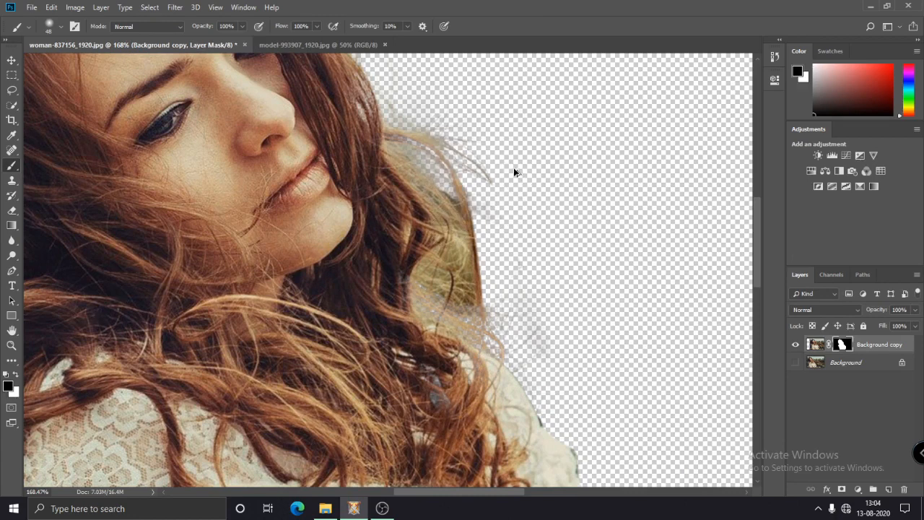
# - Paint black on the layer mask to hide the leftover background along the hair and shoulder edge
pyautogui.moveTo(423, 103)
pyautogui.mouseDown()
pyautogui.moveTo(518, 202)
pyautogui.moveTo(463, 157)
pyautogui.moveTo(506, 275)
pyautogui.moveTo(468, 272)
pyautogui.moveTo(482, 303)
pyautogui.moveTo(405, 121)
pyautogui.moveTo(430, 171)
pyautogui.moveTo(403, 126)
pyautogui.moveTo(469, 215)
pyautogui.moveTo(443, 295)
pyautogui.moveTo(580, 409)
pyautogui.mouseUp()
pyautogui.scroll(-7, 510, 280)
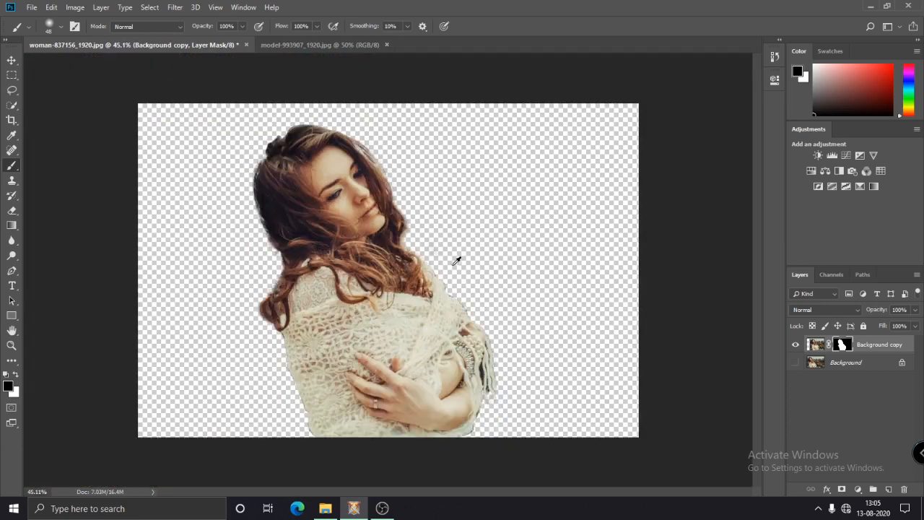
# - Shift the masked woman slightly sideways on the canvas with the Move tool
pyautogui.click(12, 60)
pyautogui.scroll(-3, 470, 204)
pyautogui.moveTo(401, 332); pyautogui.dragTo(406, 331)
pyautogui.click(446, 281)
pyautogui.scroll(5, 440, 281)
pyautogui.scroll(-1, 438, 283)
# - Add a new layer directly above the original Background layer and rename it BG
pyautogui.click(848, 363)
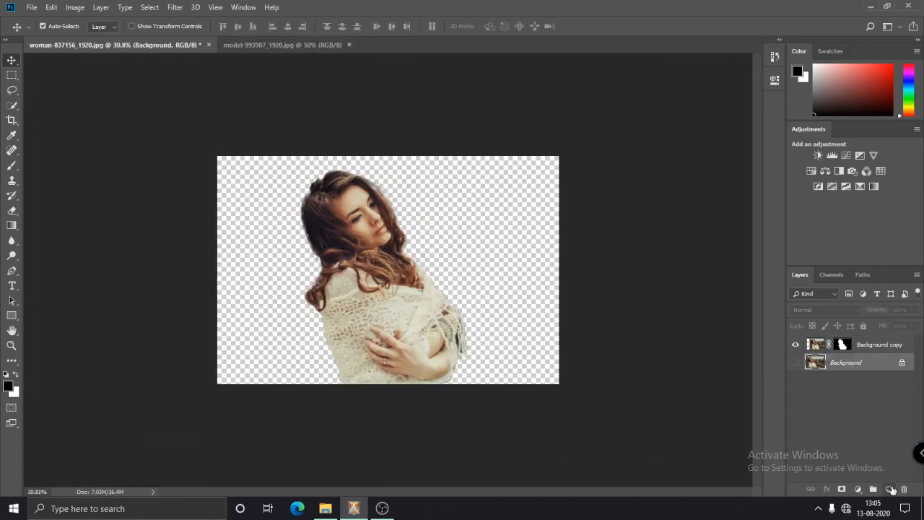
pyautogui.click(890, 489)
pyautogui.doubleClick(837, 363)
pyautogui.write('BG')
pyautogui.press('Return')
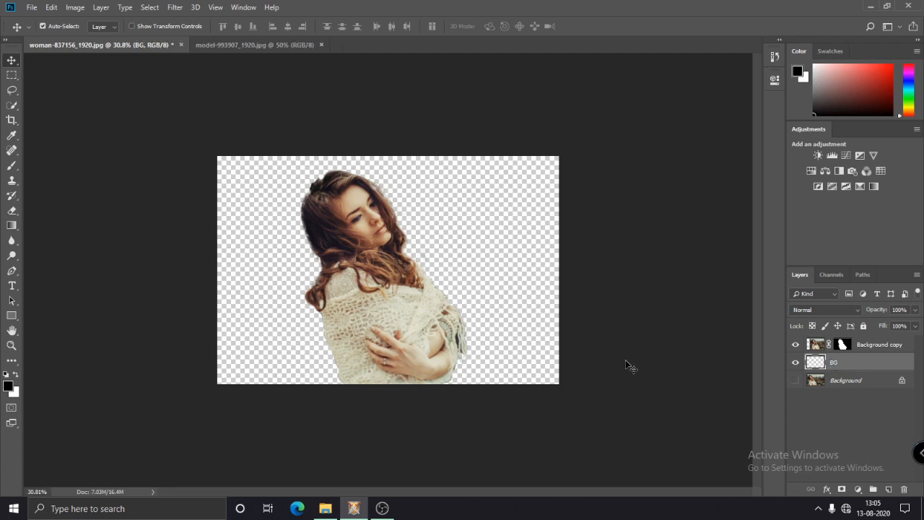
# - Make white the foreground colour and turn the BG layer into a white Solid Color fill
pyautogui.click(15, 376)
pyautogui.press('g')
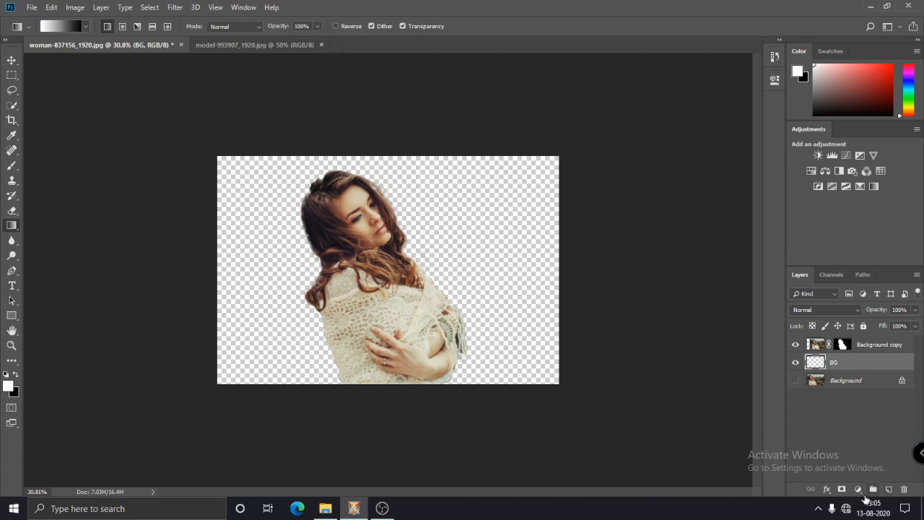
pyautogui.click(858, 490)
pyautogui.click(879, 292)
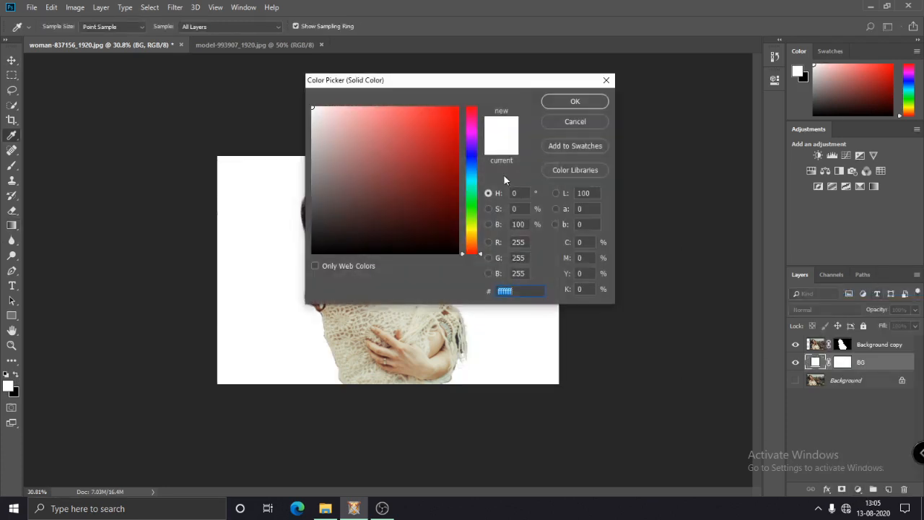
pyautogui.click(594, 101)
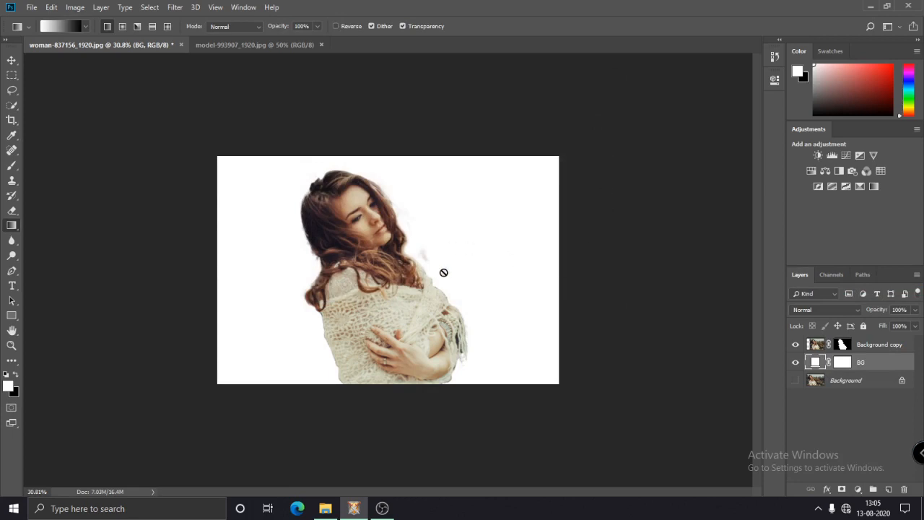
# - Paint black on the cutout's layer mask to erase the faint leftover specks beside the face and hair
pyautogui.scroll(5, 448, 231)
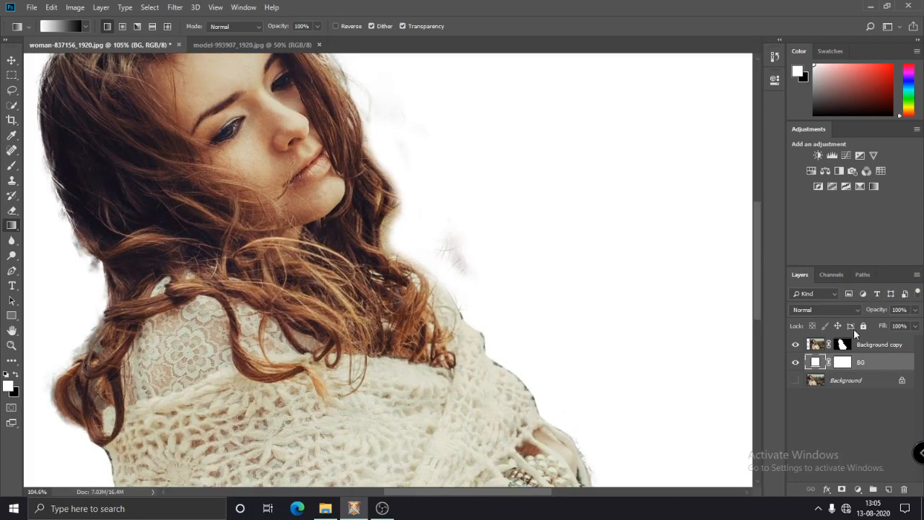
pyautogui.click(841, 345)
pyautogui.press('b')
pyautogui.press('x')
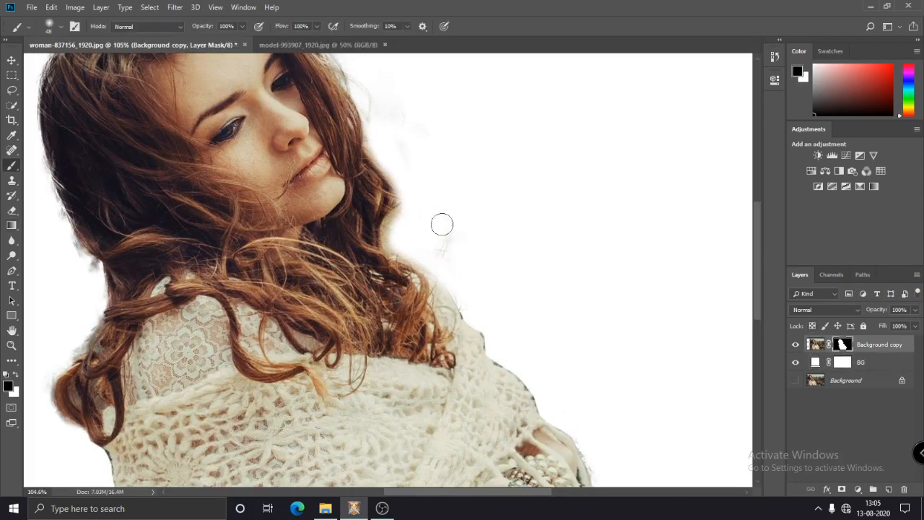
pyautogui.moveTo(382, 107); pyautogui.dragTo(382, 113)
pyautogui.scroll(-6, 458, 155)
pyautogui.scroll(2, 457, 162)
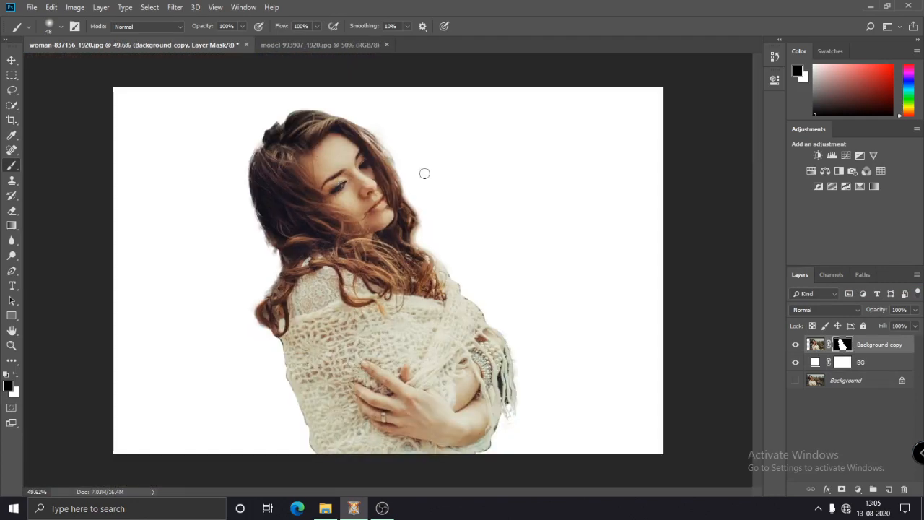
pyautogui.scroll(1, 266, 278)
pyautogui.scroll(-4, 347, 262)
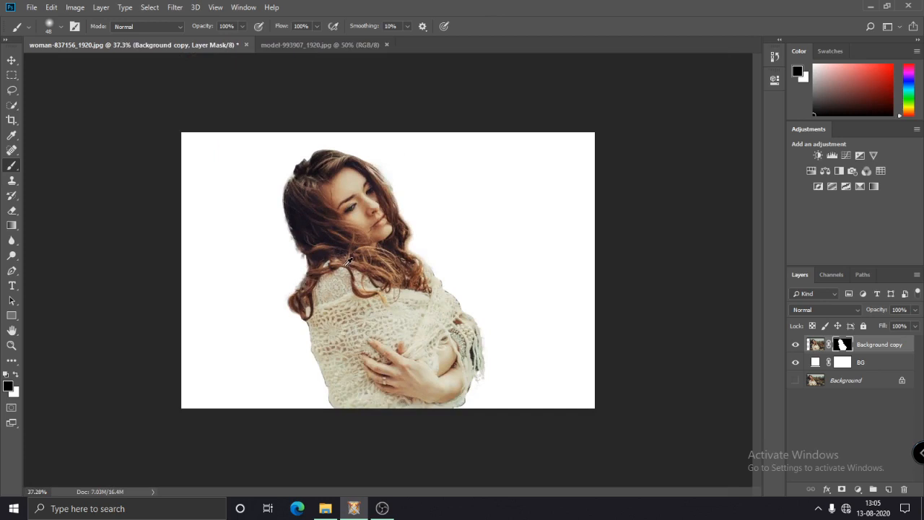
pyautogui.scroll(2, 347, 261)
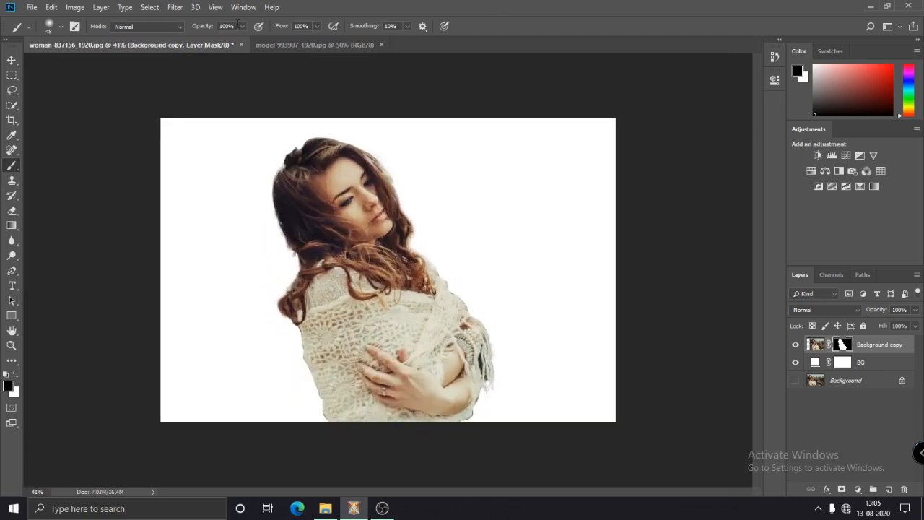
# - Bring the standing woman photo from model-993907_1920.jpg into the portrait document and position it over the canvas
pyautogui.click(299, 45)
pyautogui.press('x')
pyautogui.press('v')
pyautogui.moveTo(351, 286); pyautogui.dragTo(399, 228)
pyautogui.moveTo(536, 238); pyautogui.dragTo(526, 277)
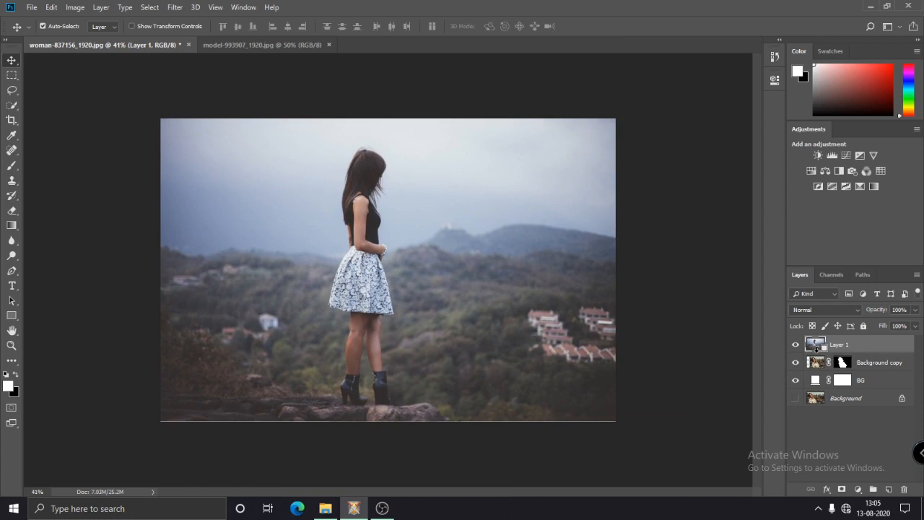
# - Clip the standing woman photo to the cutout layer and shift it so she sits inside the silhouette
pyautogui.keyDown('alt'); pyautogui.click(816, 349); pyautogui.keyUp('alt')
pyautogui.moveTo(380, 290)
pyautogui.mouseDown()
pyautogui.moveTo(537, 302)
pyautogui.moveTo(371, 303)
pyautogui.mouseUp()
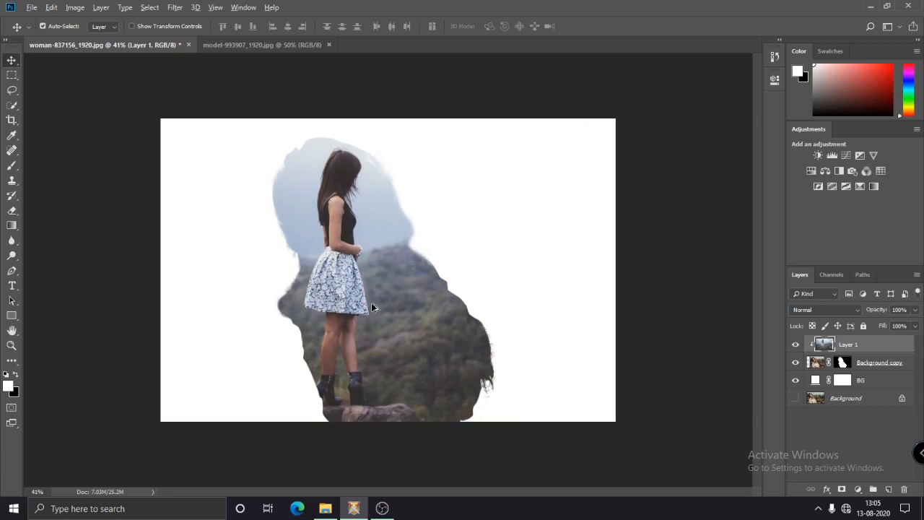
pyautogui.scroll(-3, 372, 308)
pyautogui.scroll(-3, 399, 270)
pyautogui.scroll(2, 340, 221)
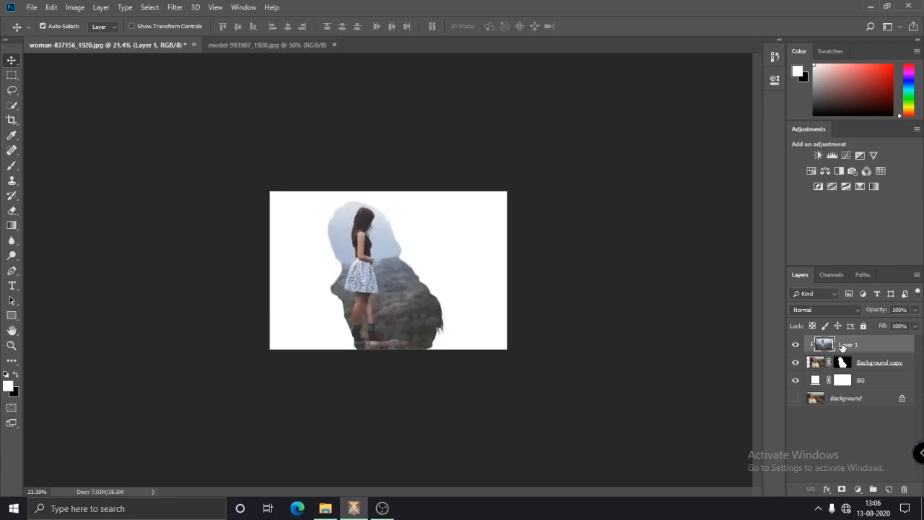
# - Show the transform controls and scale the clipped photo to about 77%, placing it against the canvas's lower edge
pyautogui.click(192, 26)
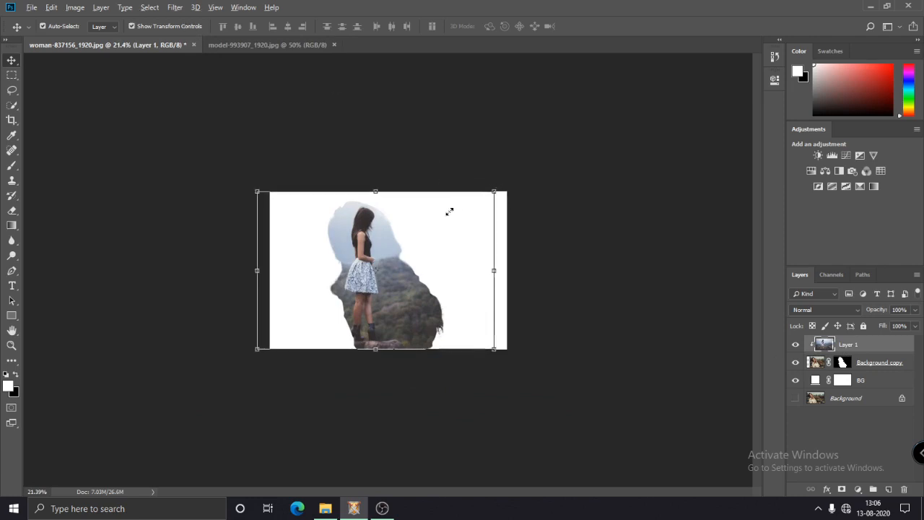
pyautogui.moveTo(444, 218); pyautogui.dragTo(477, 225)
pyautogui.moveTo(433, 291); pyautogui.dragTo(435, 310)
pyautogui.moveTo(468, 231)
pyautogui.mouseDown()
pyautogui.moveTo(472, 221)
pyautogui.moveTo(475, 228)
pyautogui.mouseUp()
pyautogui.click(523, 26)
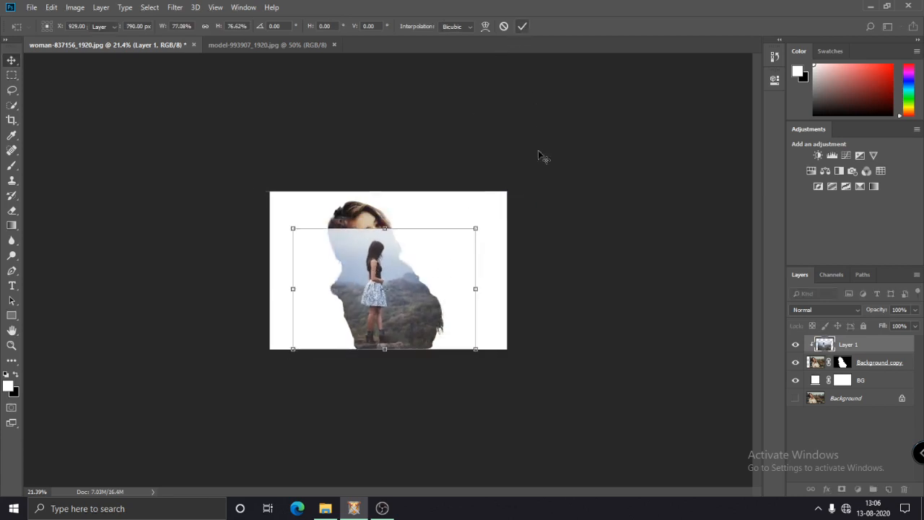
pyautogui.scroll(5, 394, 286)
pyautogui.scroll(-2, 394, 289)
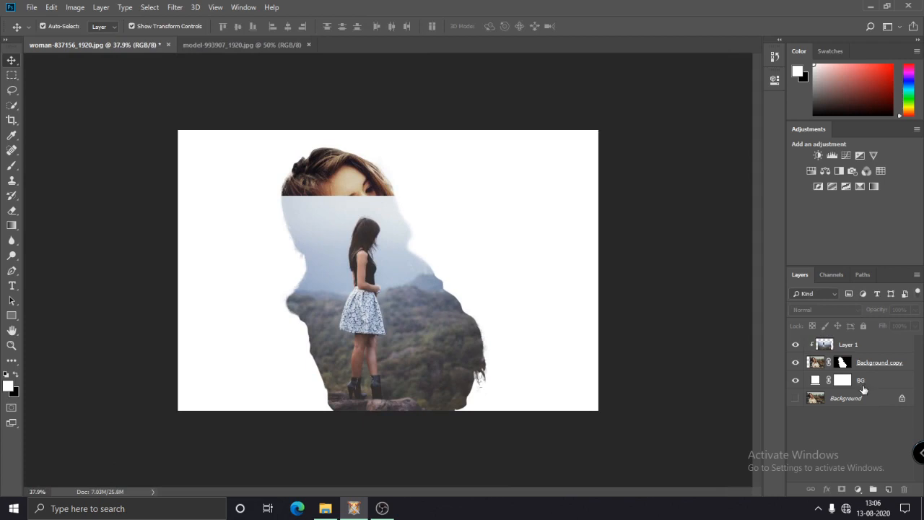
# - Add a layer mask to Layer 1 and set its blend mode to Lighten
pyautogui.click(857, 348)
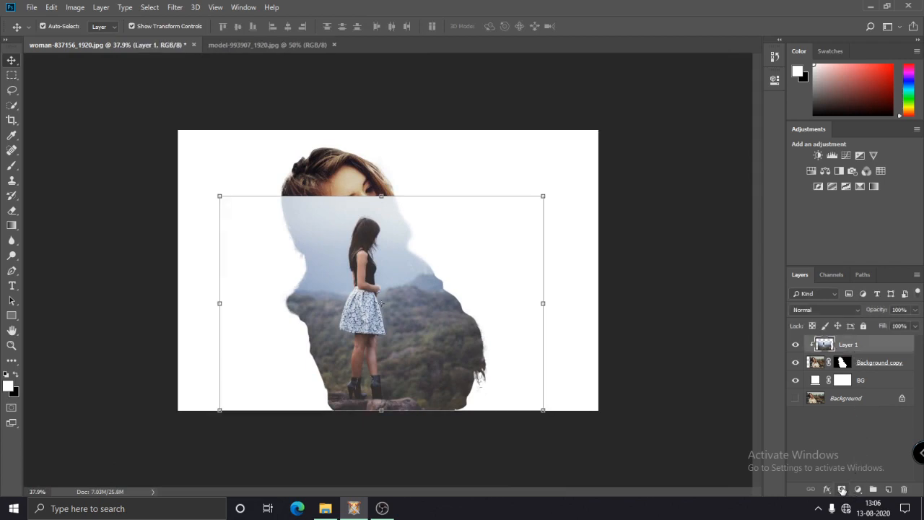
pyautogui.click(841, 490)
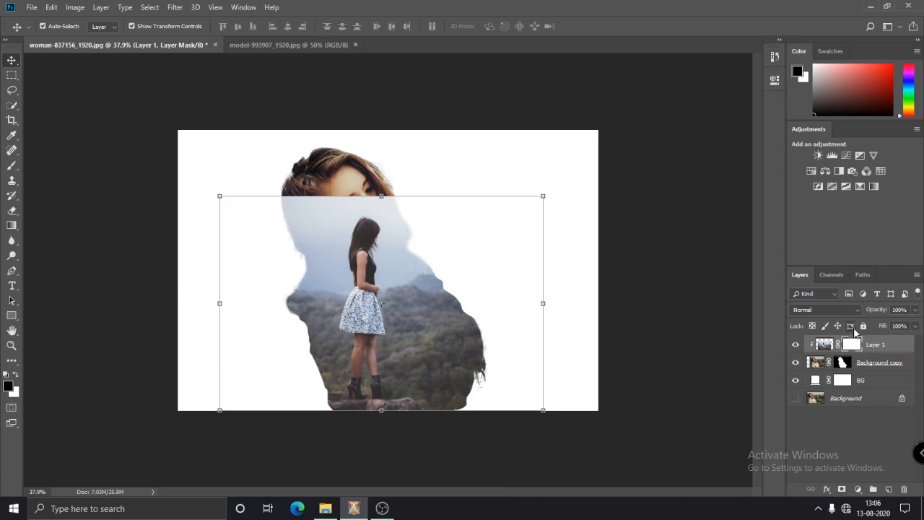
pyautogui.click(850, 310)
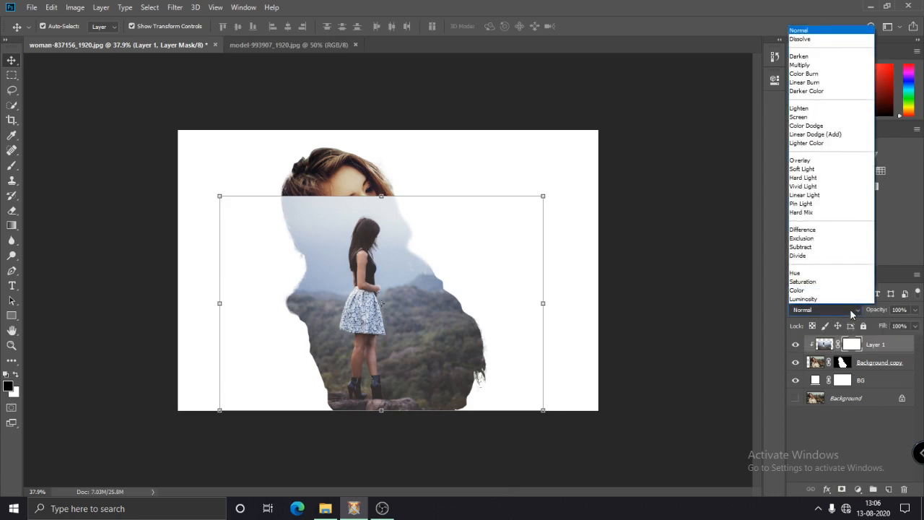
pyautogui.click(830, 108)
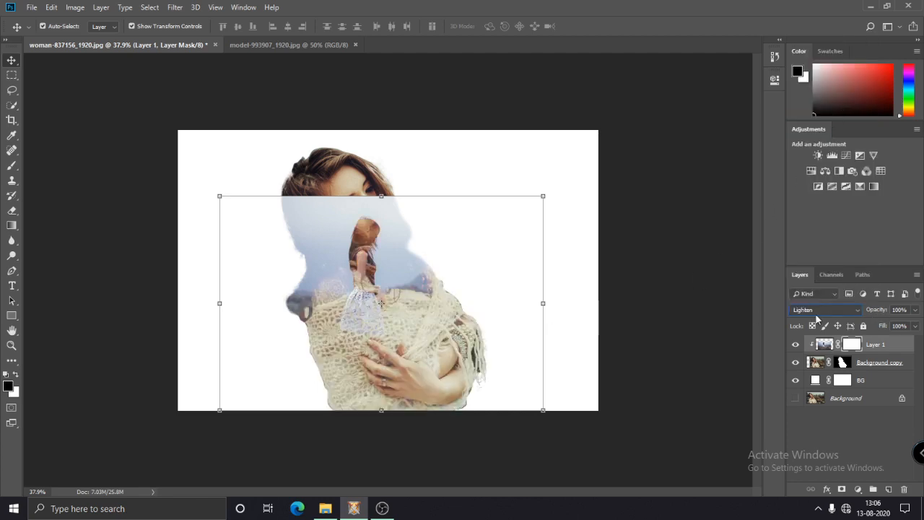
# - Try other blend modes on Layer 1, cycling from Darken onward and stopping at Linear Light
pyautogui.click(816, 314)
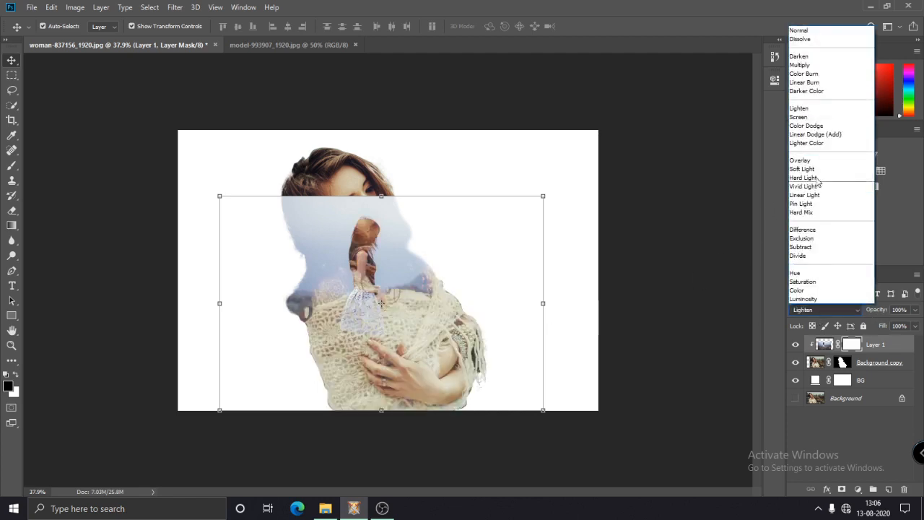
pyautogui.click(814, 57)
pyautogui.hotkey('shift', '+')
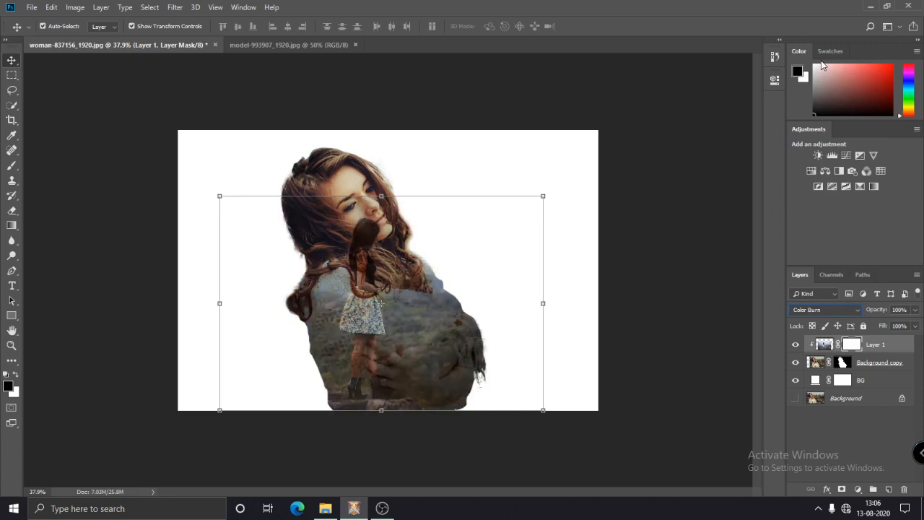
pyautogui.hotkey('shift', '+')
pyautogui.hotkey('shift', '+')
pyautogui.hotkey('shift', '+')
pyautogui.hotkey('shift', '+')
pyautogui.hotkey('shift', '+')
pyautogui.hotkey('shift', '+')
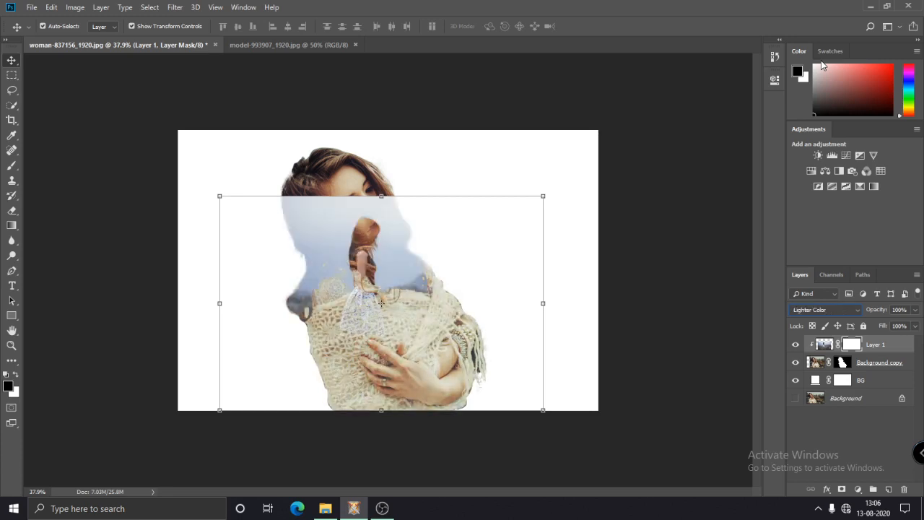
pyautogui.hotkey('shift', '+')
pyautogui.hotkey('shift', '+')
pyautogui.hotkey('shift', '+')
pyautogui.hotkey('shift', '+')
pyautogui.hotkey('shift', '+')
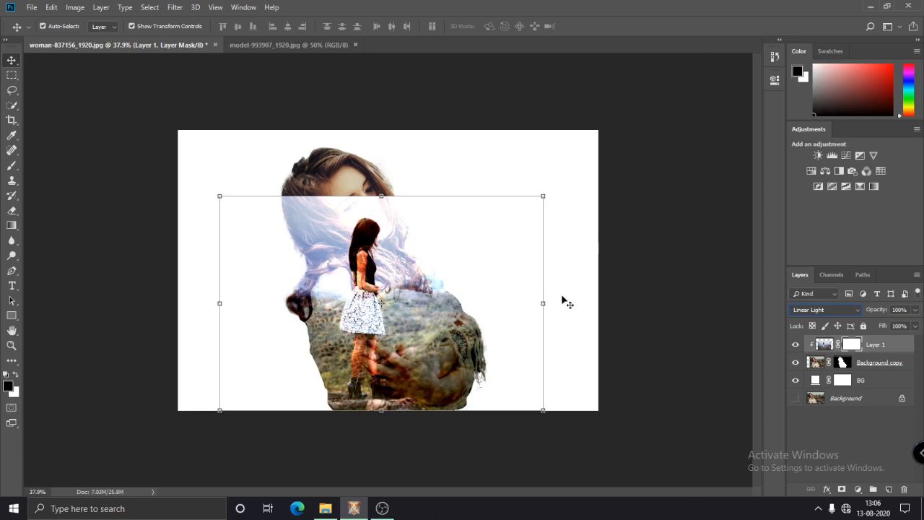
pyautogui.click(602, 282)
pyautogui.click(412, 351)
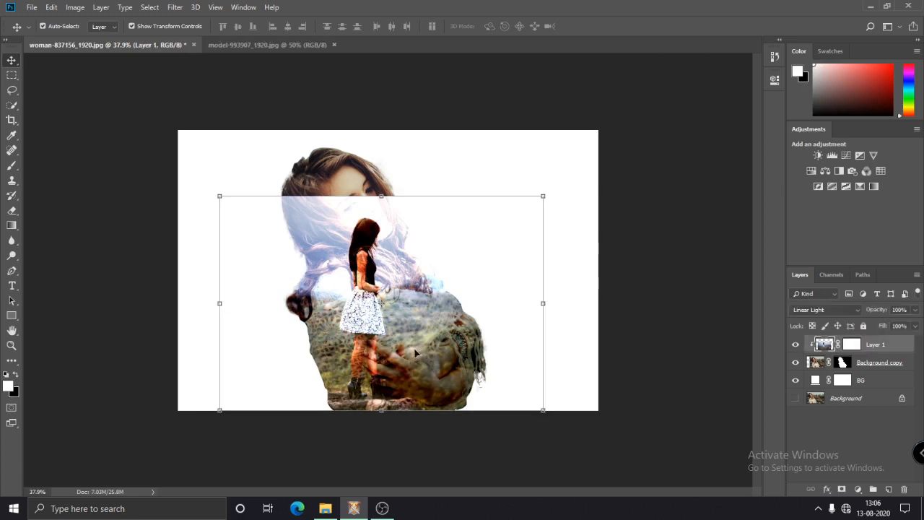
# - Duplicate Layer 1 with the original hidden, and set the copy's blend mode to Normal
pyautogui.moveTo(879, 348); pyautogui.dragTo(888, 490)
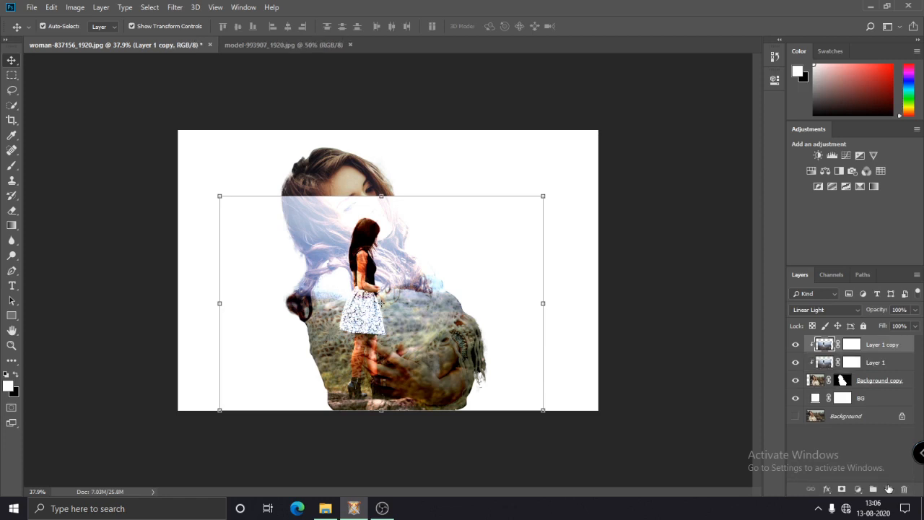
pyautogui.click(798, 363)
pyautogui.click(852, 346)
pyautogui.click(826, 309)
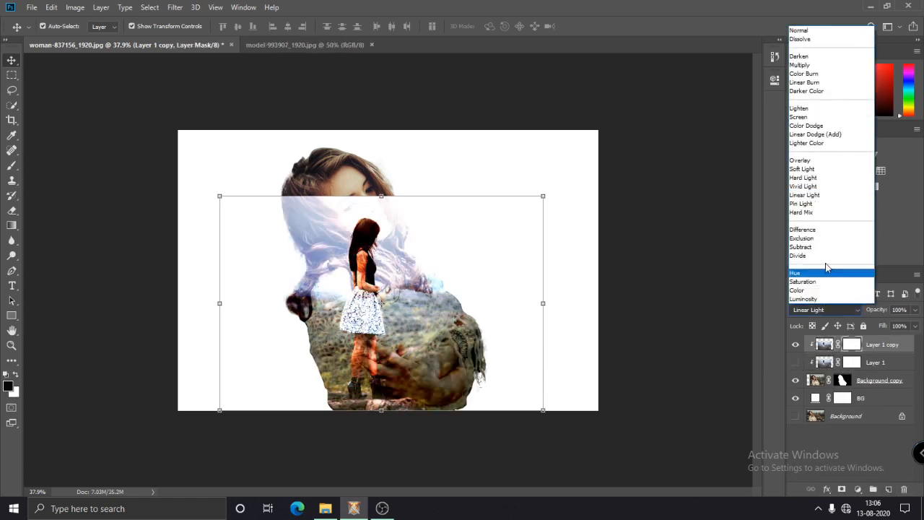
pyautogui.click(801, 31)
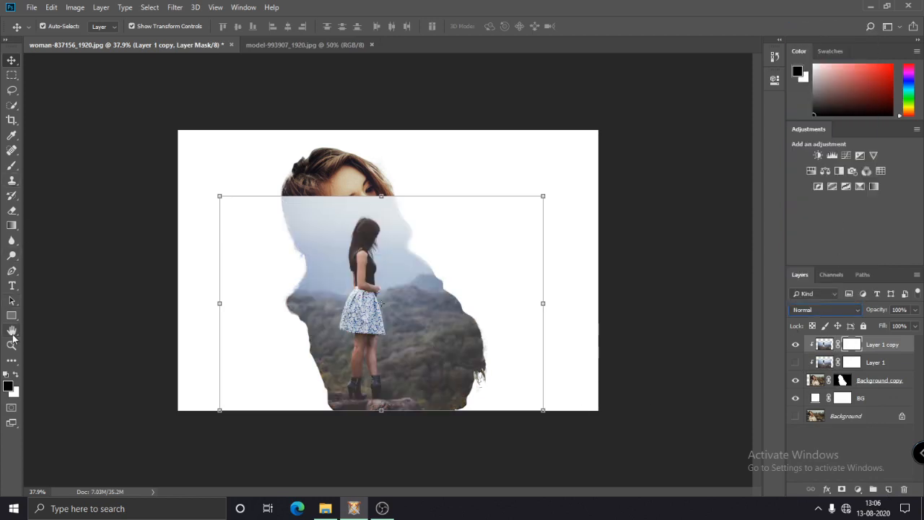
# - Choose the Soft Round brush for the Layer 1 copy's mask and enlarge it to 700 px
pyautogui.click(14, 167)
pyautogui.rightClick(482, 223)
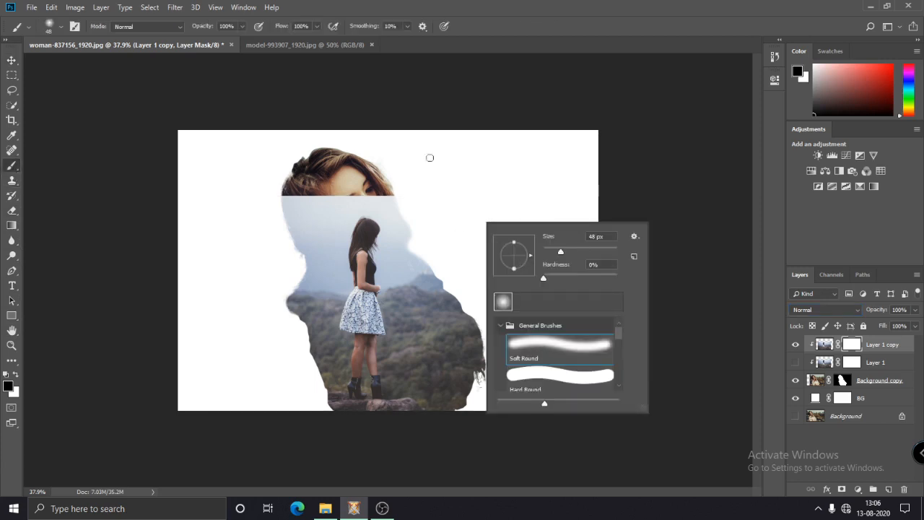
pyautogui.click(478, 195)
pyautogui.press(']')
pyautogui.press(']')
pyautogui.press(']')
pyautogui.press(']')
pyautogui.press(']')
pyautogui.press(']')
pyautogui.press(']')
pyautogui.press(']')
pyautogui.press(']')
pyautogui.press(']')
pyautogui.press(']')
pyautogui.press('[')
# - Paint black on the copy's mask to reveal the face, hair and shawl edge, reducing the brush to 300 px for finer blending
pyautogui.moveTo(464, 210); pyautogui.dragTo(512, 291)
pyautogui.hotkey('ctrl', 'z')
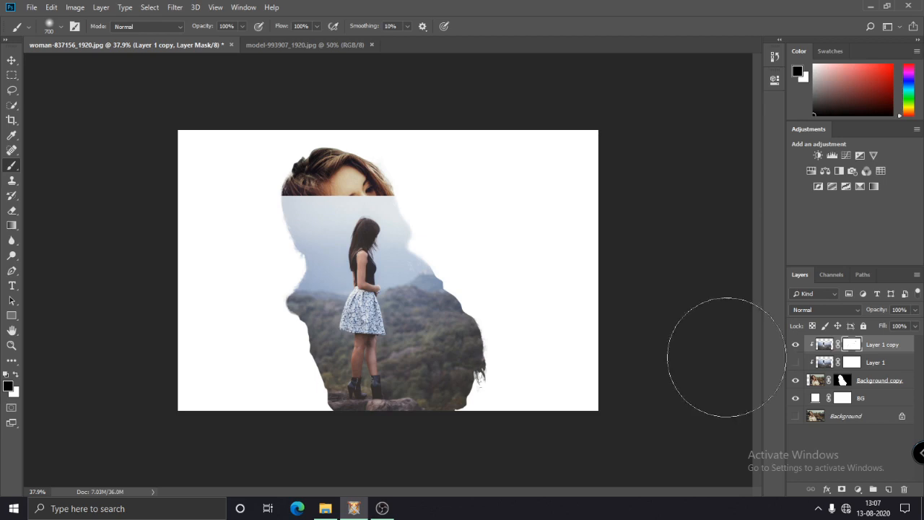
pyautogui.moveTo(497, 446)
pyautogui.mouseDown()
pyautogui.moveTo(538, 402)
pyautogui.moveTo(544, 359)
pyautogui.moveTo(530, 293)
pyautogui.moveTo(433, 171)
pyautogui.moveTo(489, 213)
pyautogui.moveTo(422, 156)
pyautogui.moveTo(277, 196)
pyautogui.moveTo(263, 220)
pyautogui.moveTo(248, 313)
pyautogui.moveTo(269, 335)
pyautogui.moveTo(320, 457)
pyautogui.mouseUp()
pyautogui.press('[')
pyautogui.press('[')
pyautogui.press('[')
pyautogui.press('[')
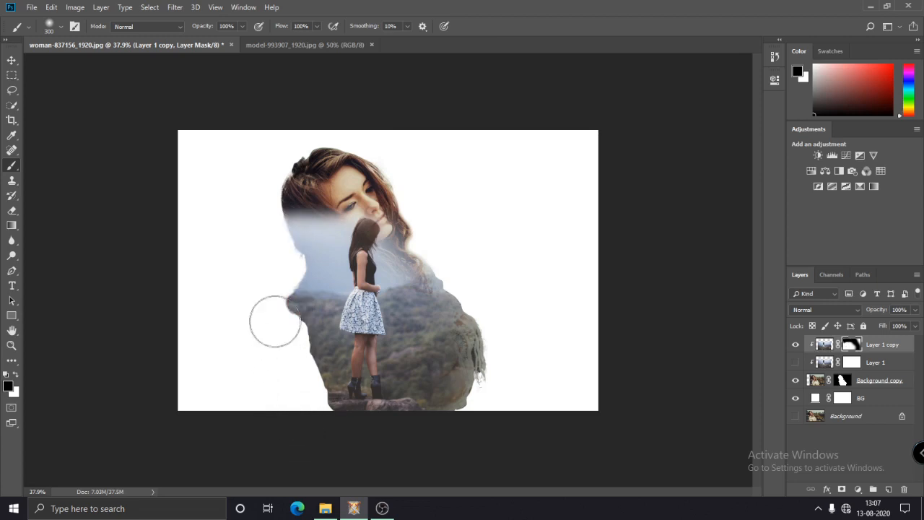
pyautogui.hotkey('ctrl', '0')
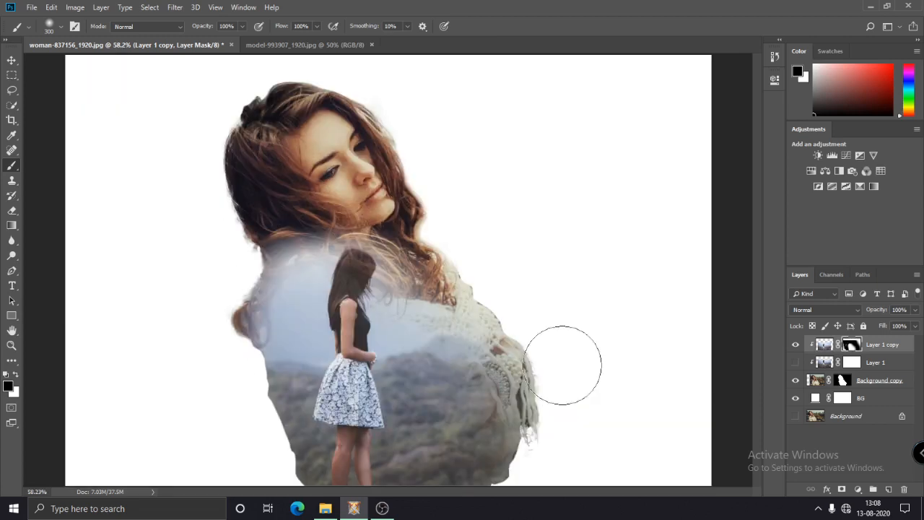
# - Select the cutout woman's Background copy layer with the Move tool
pyautogui.click(11, 60)
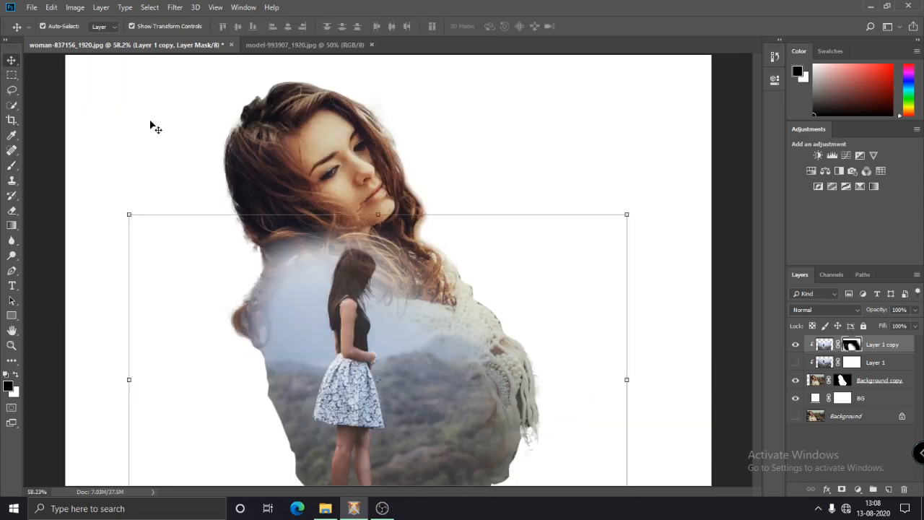
pyautogui.click(570, 193)
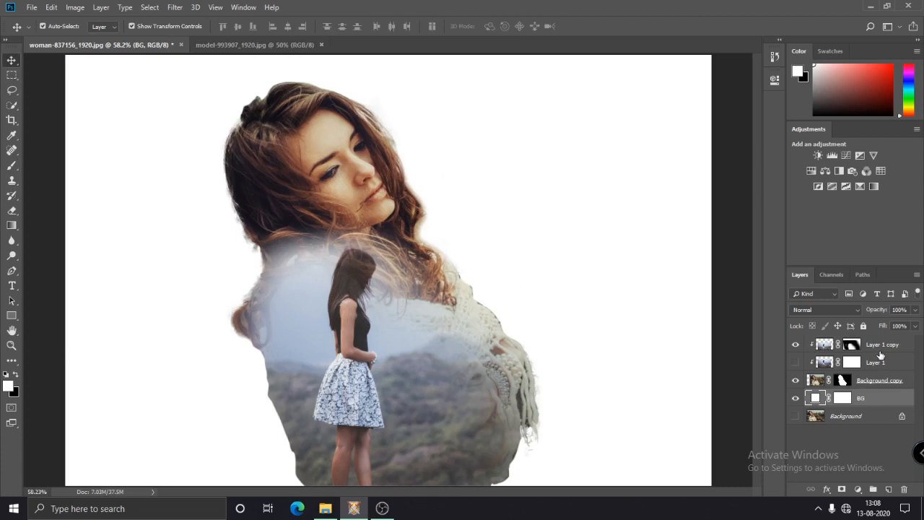
pyautogui.click(461, 279)
pyautogui.scroll(-5, 382, 297)
pyautogui.scroll(5, 389, 303)
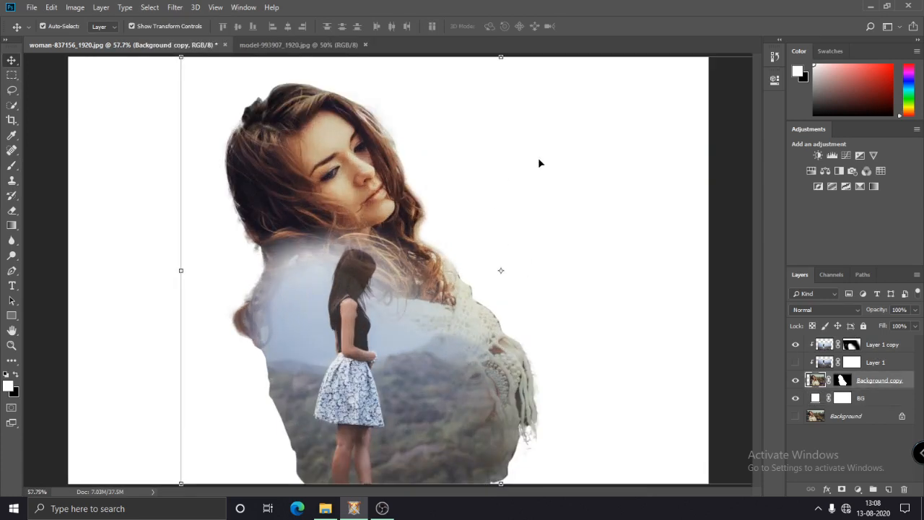
# - Create a text box across the standing woman and enter the title "DOUBLE EXPOSURE" in black at 72 pt
pyautogui.click(541, 160)
pyautogui.press('t')
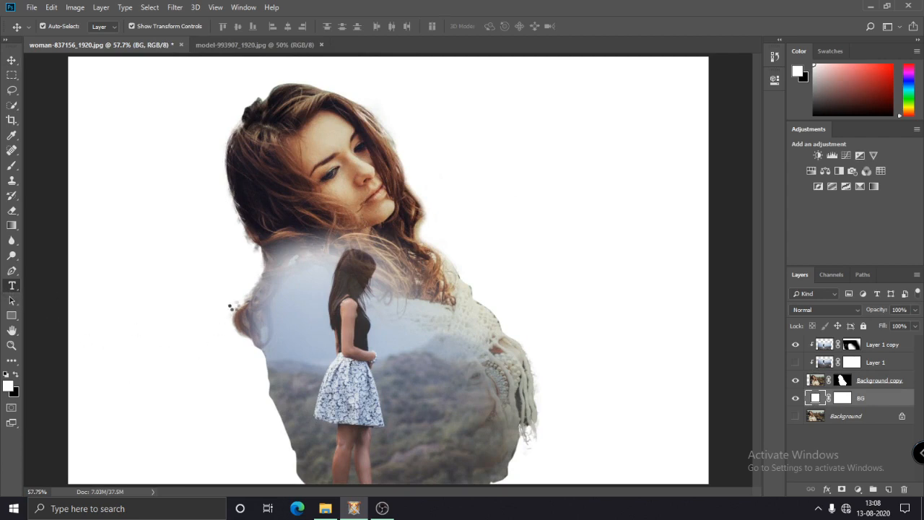
pyautogui.moveTo(84, 316); pyautogui.dragTo(450, 377)
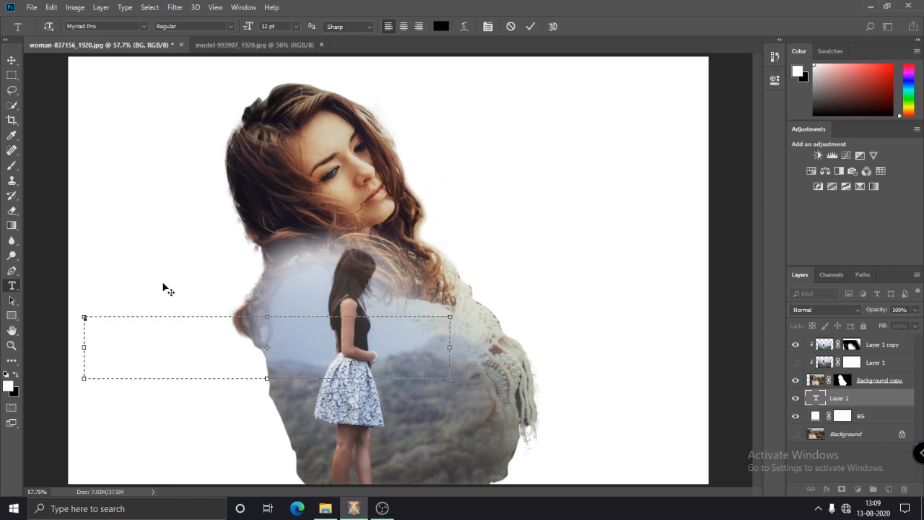
pyautogui.click(295, 26)
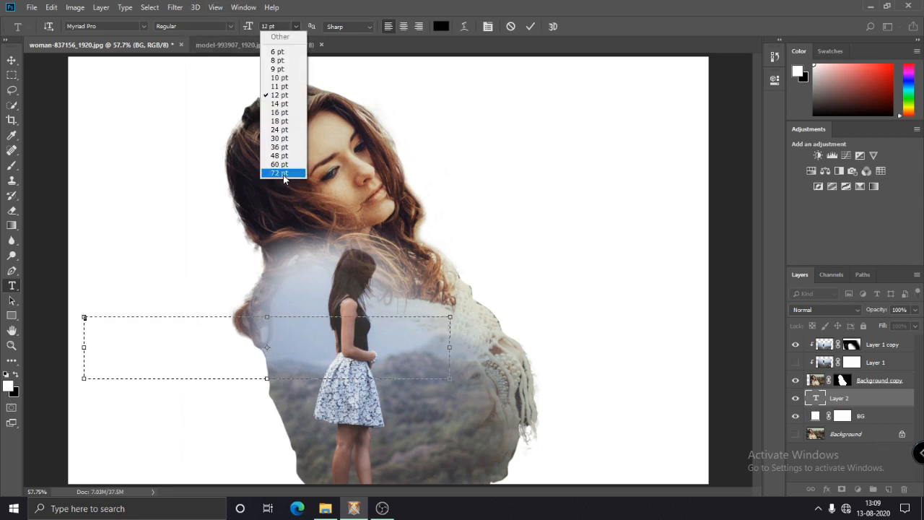
pyautogui.click(278, 177)
pyautogui.click(119, 327)
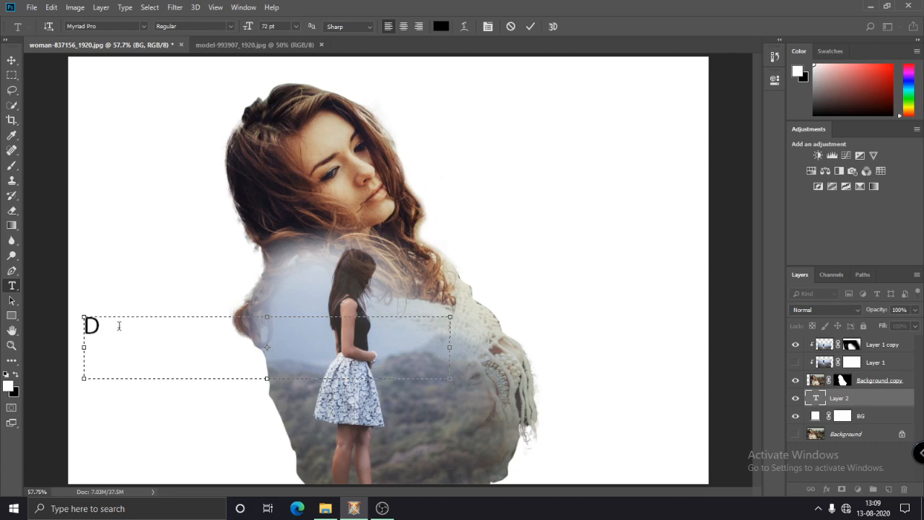
pyautogui.write('OUBLE EXPOSURE')
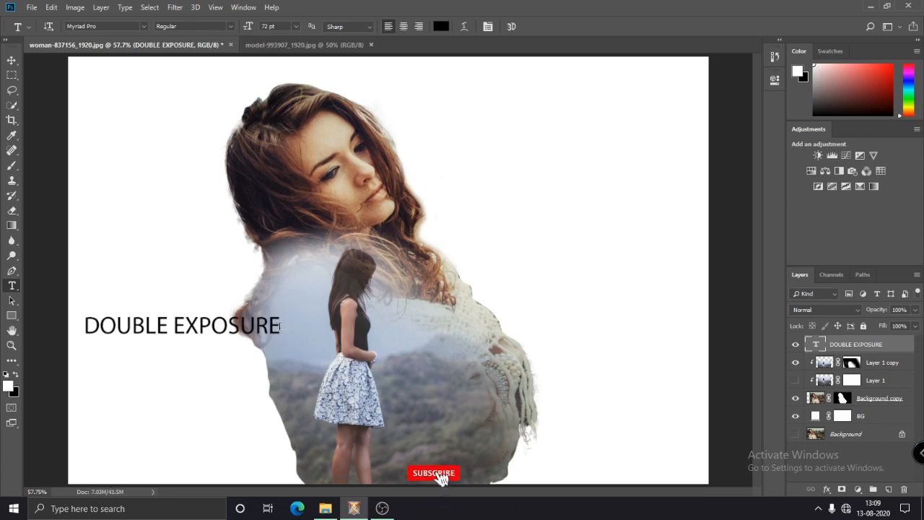
# - Set the title in Oswald Stencil with tracking 320 and break it into two lines beside the standing woman, over the shawl
pyautogui.moveTo(279, 326); pyautogui.dragTo(84, 326)
pyautogui.click(125, 26)
pyautogui.press('Down')
pyautogui.press('Down')
pyautogui.press('Down')
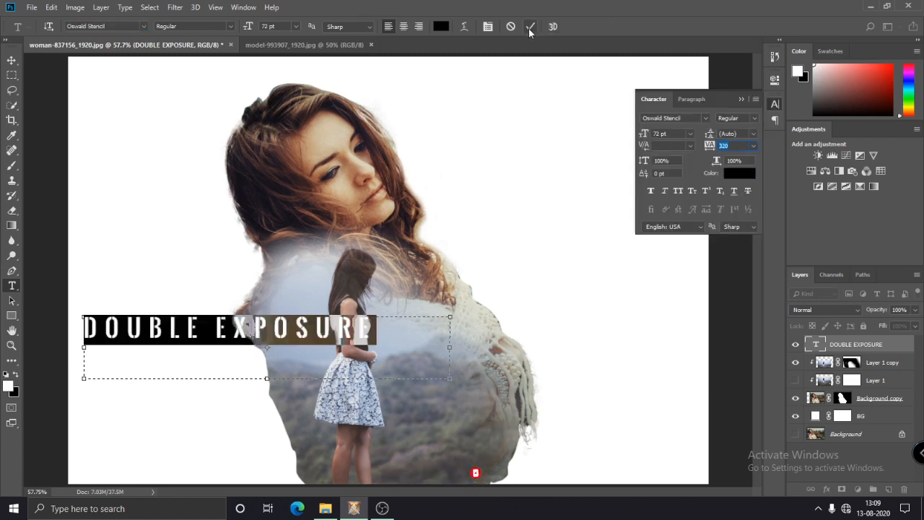
pyautogui.click(529, 28)
pyautogui.click(218, 327)
pyautogui.press('Return')
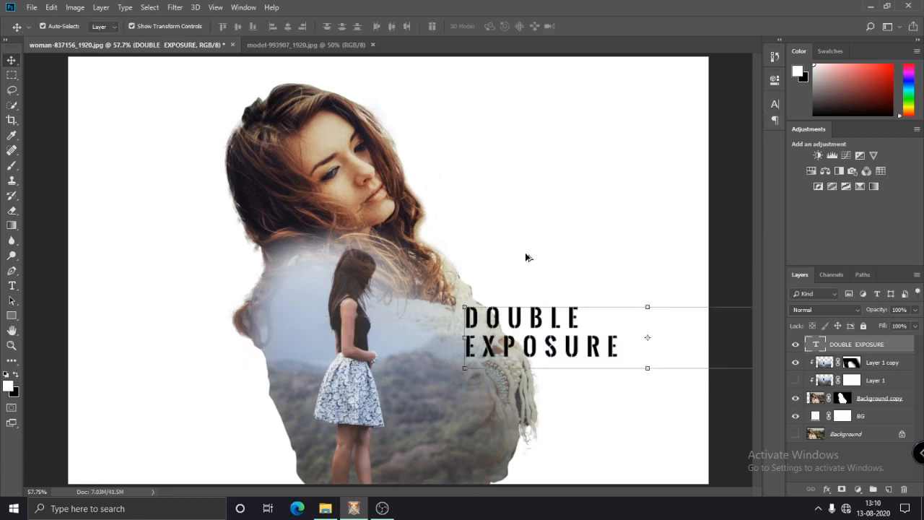
# - Extend the title's text box downward and enlarge the two-line text to 103 pt
pyautogui.keyDown('alt'); pyautogui.scroll(-3, 524, 252); pyautogui.keyUp('alt')
pyautogui.press('t')
pyautogui.click(470, 297)
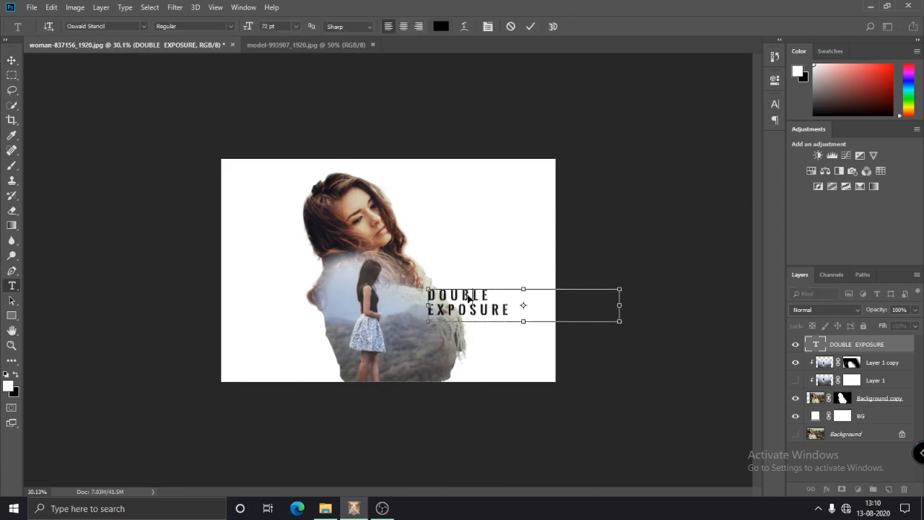
pyautogui.hotkey('ctrl', 'a')
pyautogui.scroll(20, 286, 26)
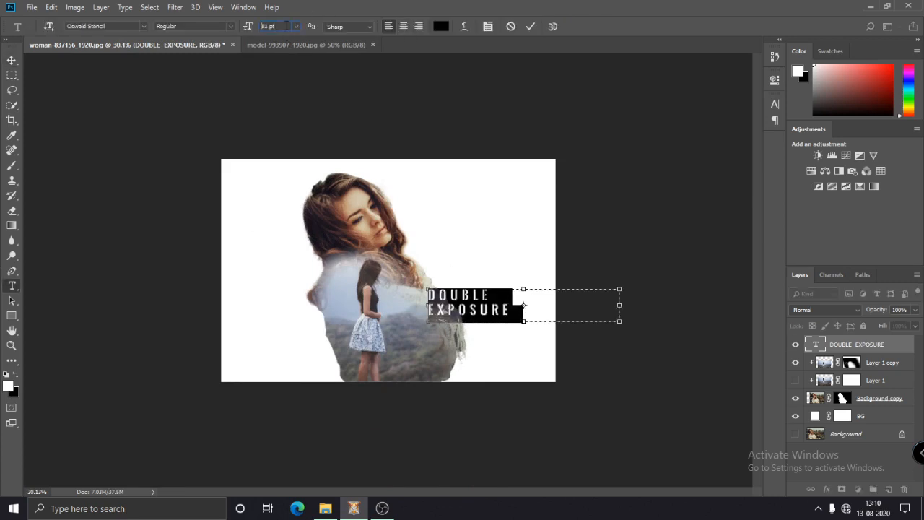
pyautogui.moveTo(523, 322); pyautogui.dragTo(523, 401)
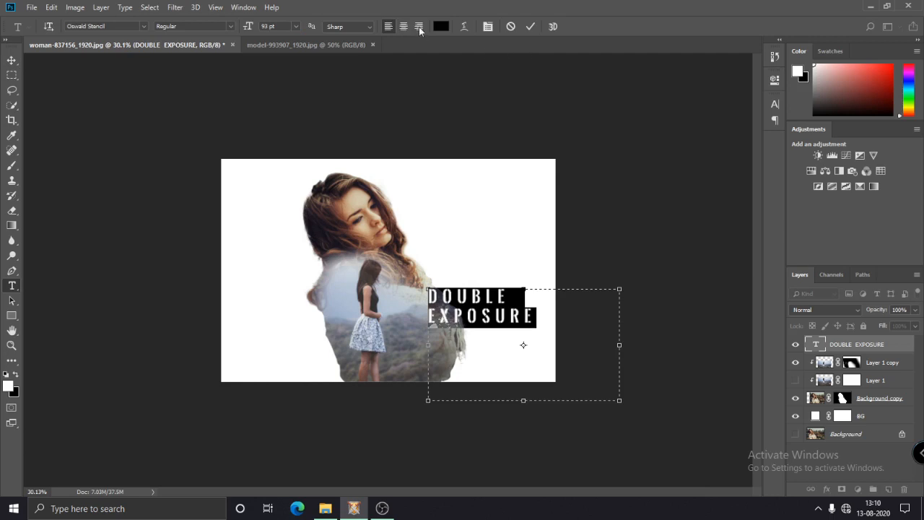
pyautogui.scroll(10, 283, 26)
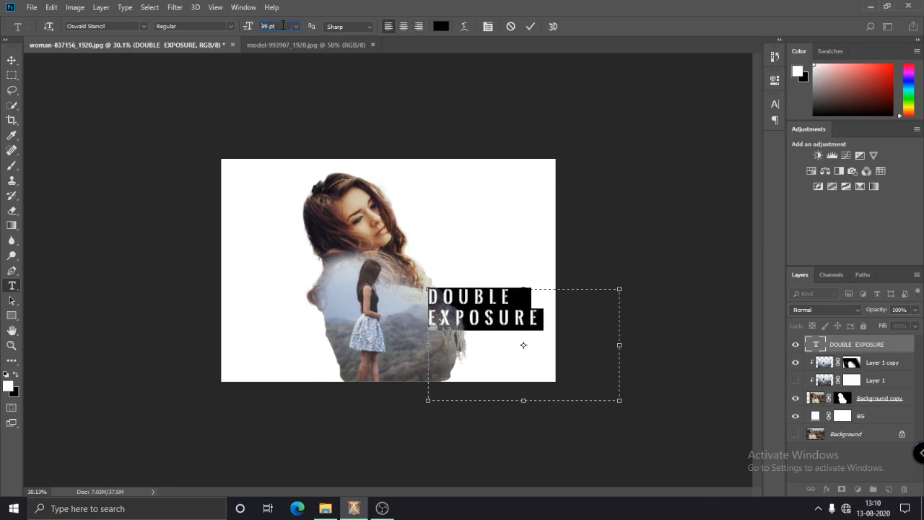
pyautogui.click(531, 27)
pyautogui.scroll(7, 469, 313)
pyautogui.scroll(-5, 469, 313)
pyautogui.hotkey('ctrl', '0')
pyautogui.moveTo(875, 368); pyautogui.dragTo(889, 490)
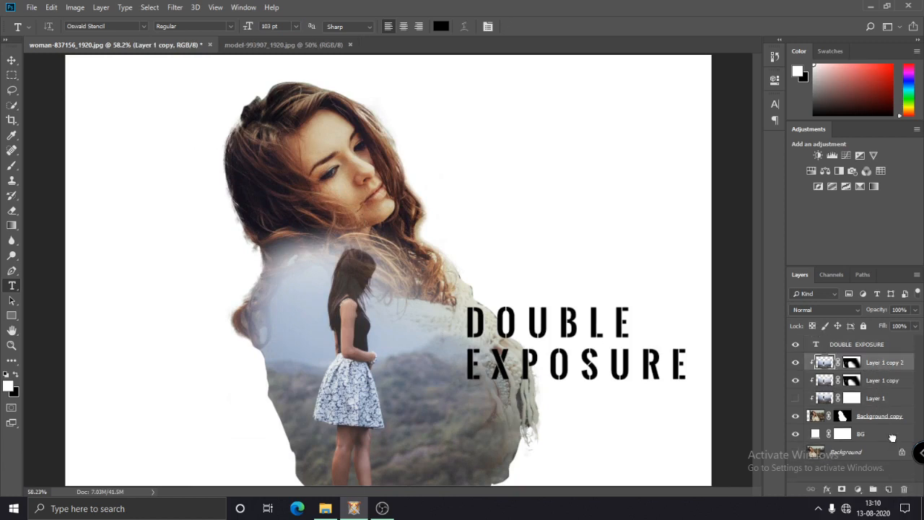
pyautogui.moveTo(886, 370); pyautogui.dragTo(876, 337)
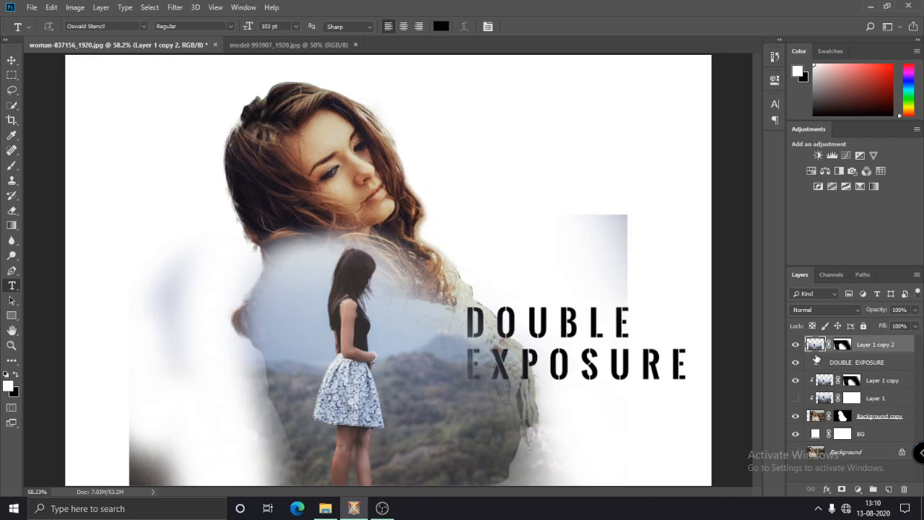
pyautogui.hotkey('ctrl', 'z')
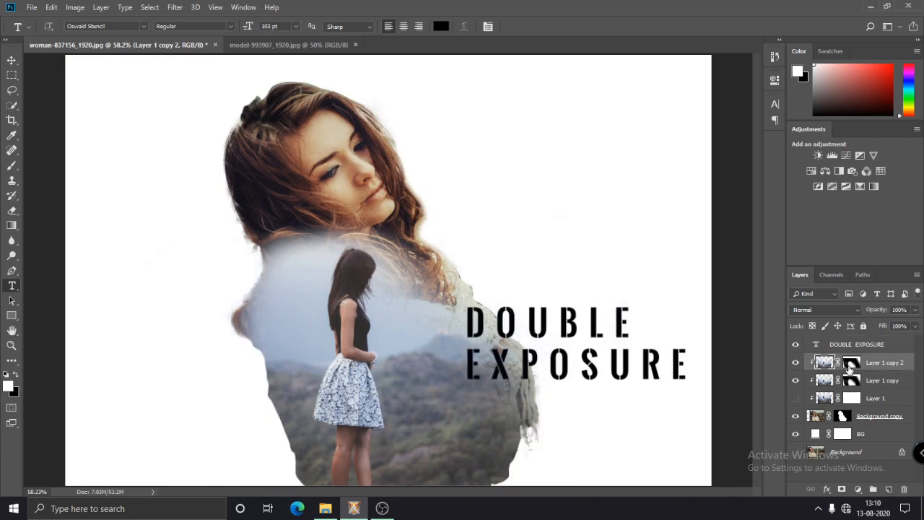
pyautogui.hotkey('ctrl', 'z')
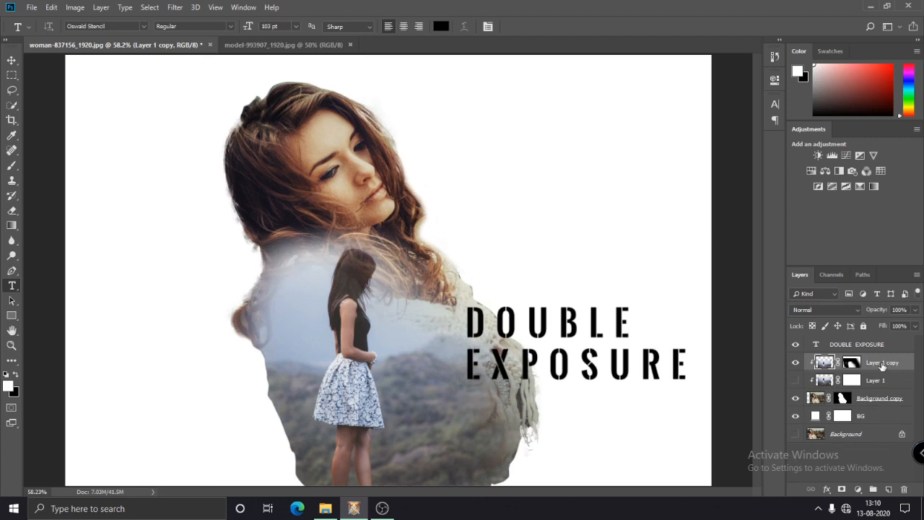
pyautogui.click(885, 350)
pyautogui.click(589, 253)
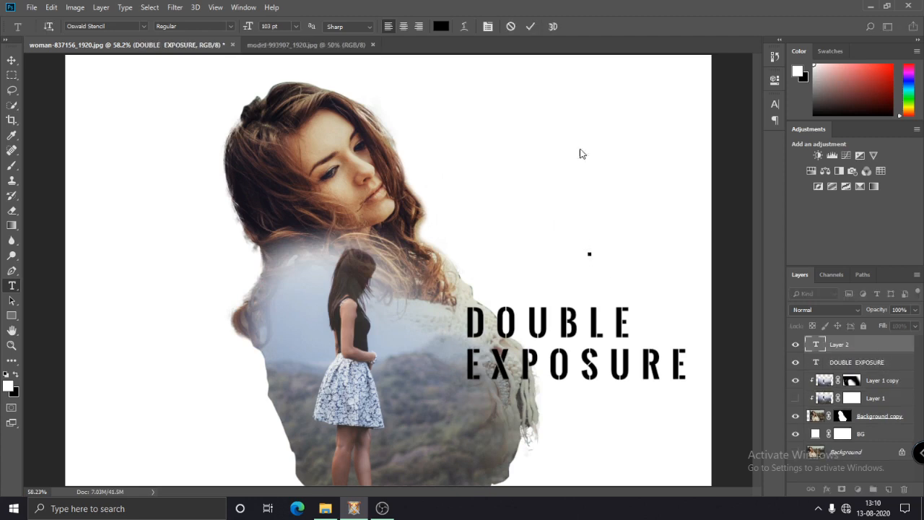
pyautogui.click(513, 27)
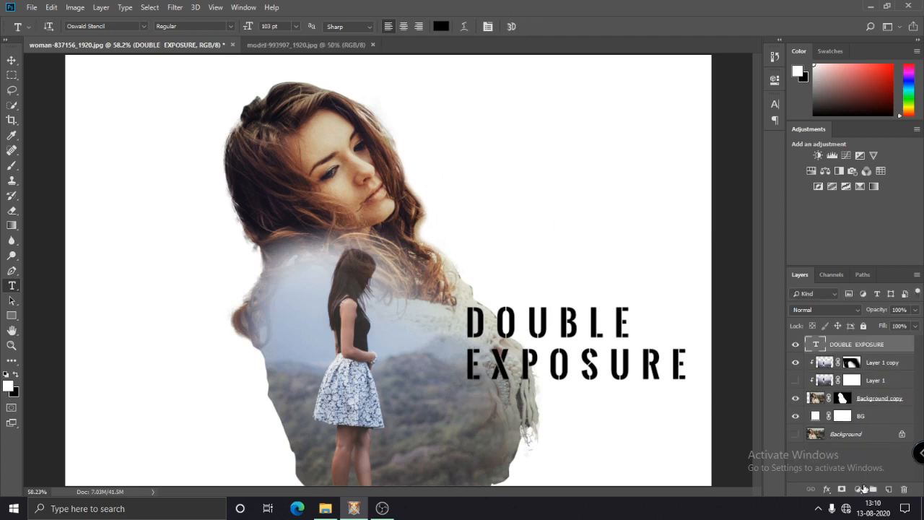
# - Bring the model-993907_1920.jpg photo in above the title, clip it to the letters and reposition it within them
pyautogui.press('v')
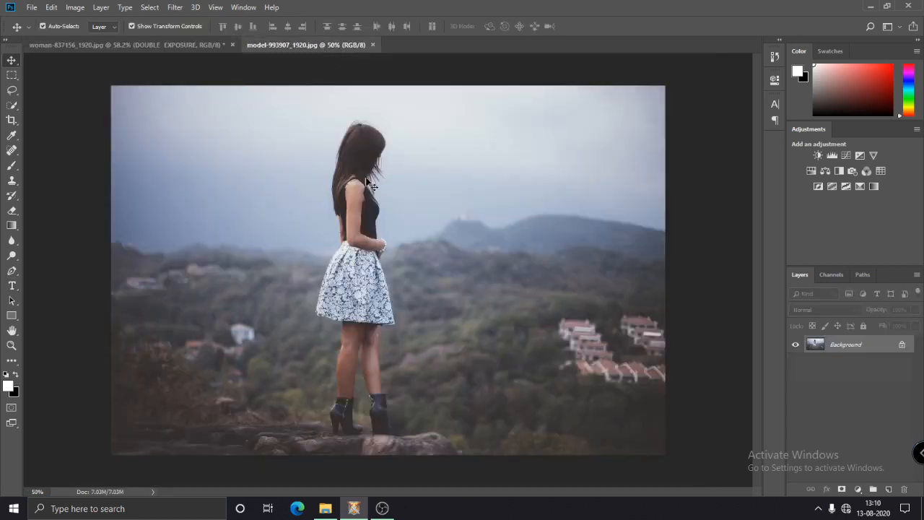
pyautogui.click(306, 45)
pyautogui.moveTo(81, 26); pyautogui.dragTo(460, 236)
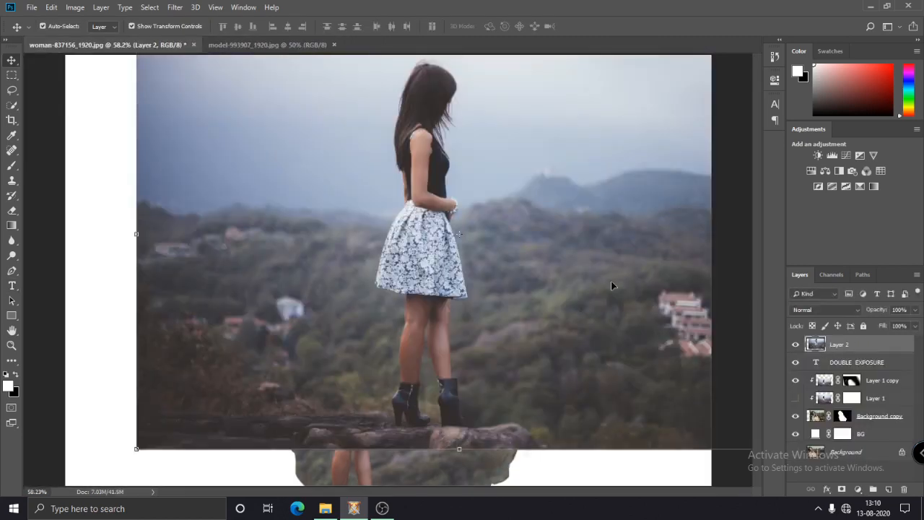
pyautogui.moveTo(610, 286); pyautogui.dragTo(587, 319)
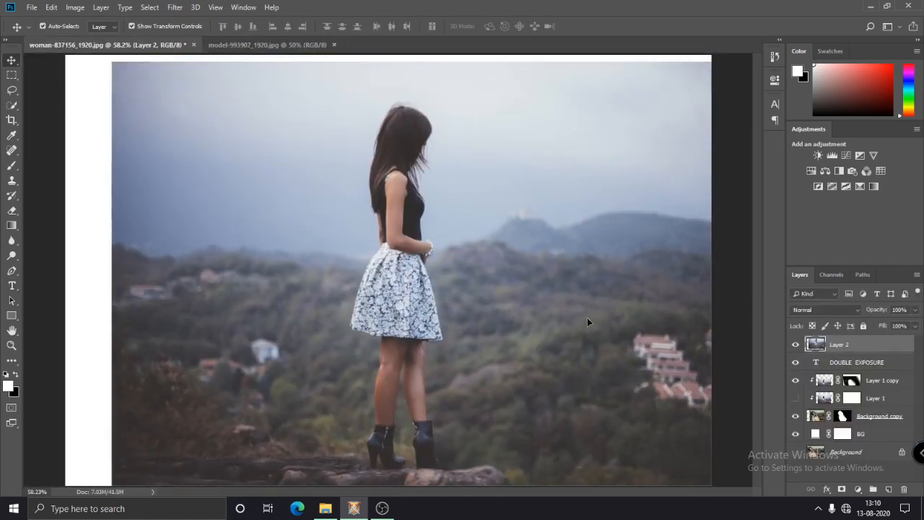
pyautogui.keyDown('alt'); pyautogui.click(816, 352); pyautogui.keyUp('alt')
pyautogui.moveTo(570, 328); pyautogui.dragTo(598, 434)
pyautogui.click(547, 111)
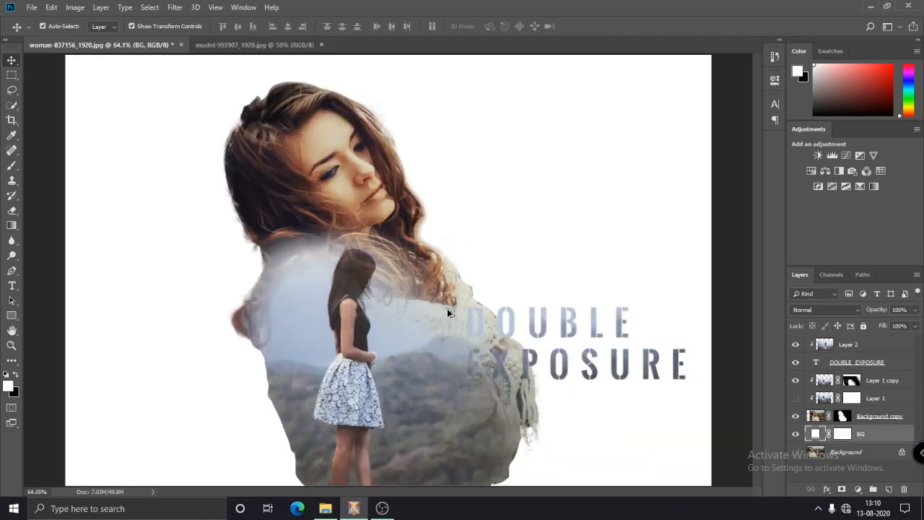
# - Add a 1 px black inside stroke at 100% opacity to the DOUBLE EXPOSURE text layer
pyautogui.scroll(2, 448, 313)
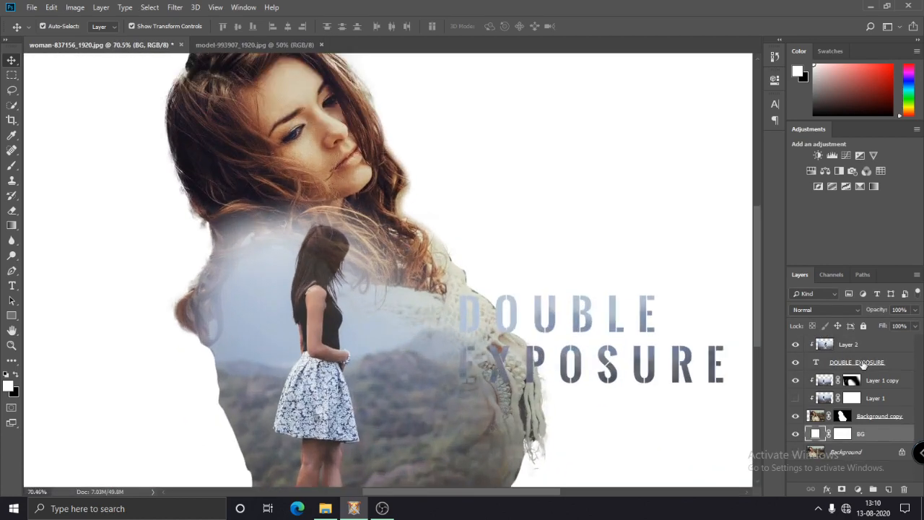
pyautogui.click(866, 363)
pyautogui.doubleClick(894, 362)
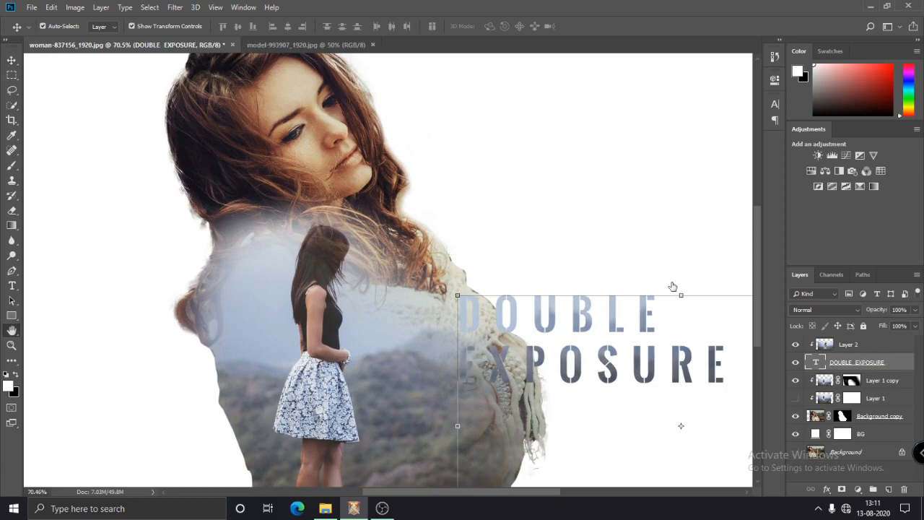
pyautogui.moveTo(311, 70); pyautogui.dragTo(525, 63)
pyautogui.click(473, 153)
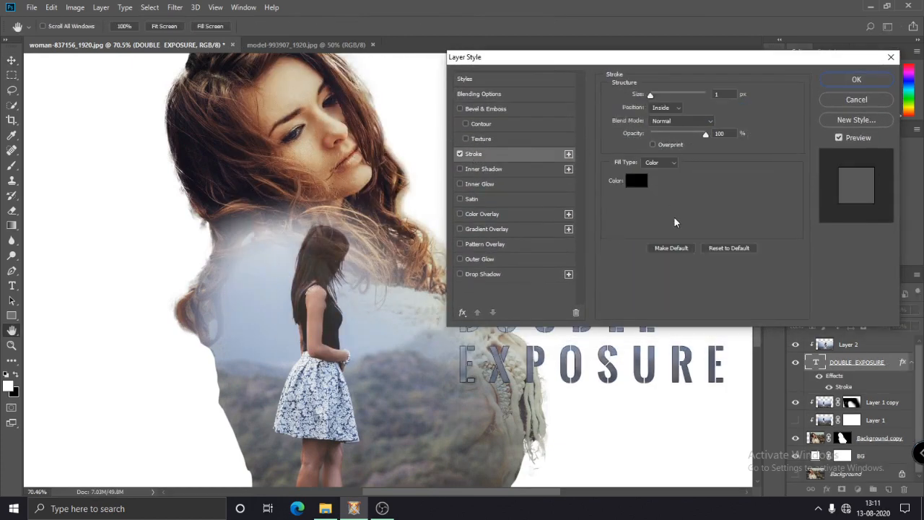
pyautogui.click(849, 85)
pyautogui.click(662, 190)
# - Examine the stroked title and the portrait blend both up close and as a whole
pyautogui.scroll(-5, 406, 199)
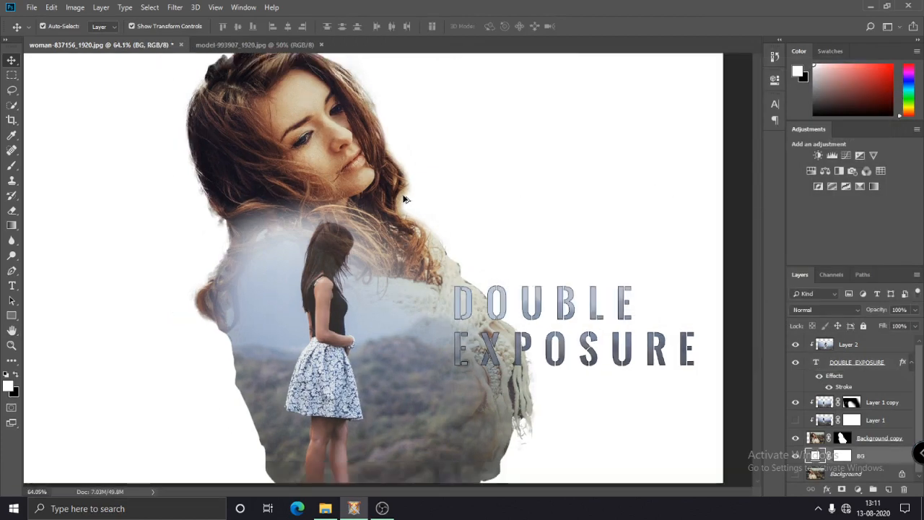
pyautogui.scroll(4, 409, 206)
pyautogui.scroll(2, 212, 167)
pyautogui.scroll(-2, 220, 168)
pyautogui.scroll(1, 331, 159)
pyautogui.scroll(-3, 374, 220)
pyautogui.scroll(3, 375, 220)
pyautogui.scroll(-2, 374, 223)
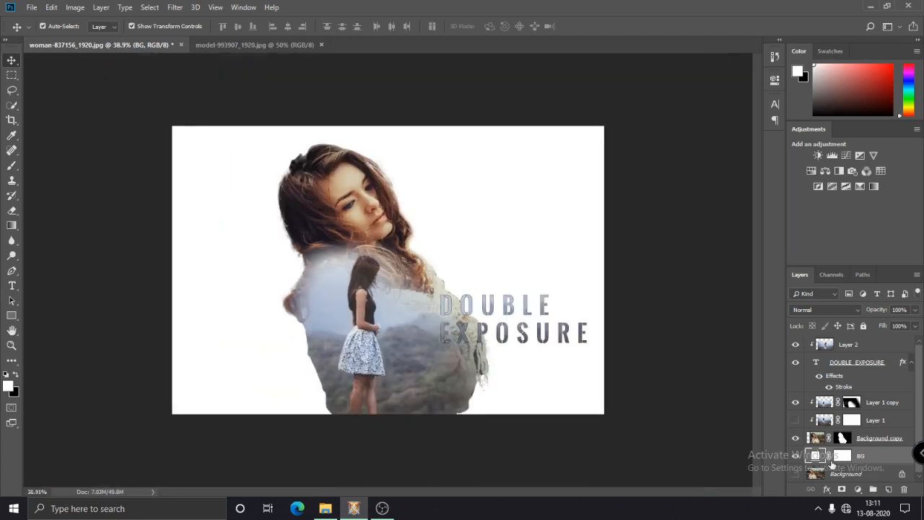
# - Add a Gradient fill layer above the BG layer using the white-to-black preset
pyautogui.click(866, 492)
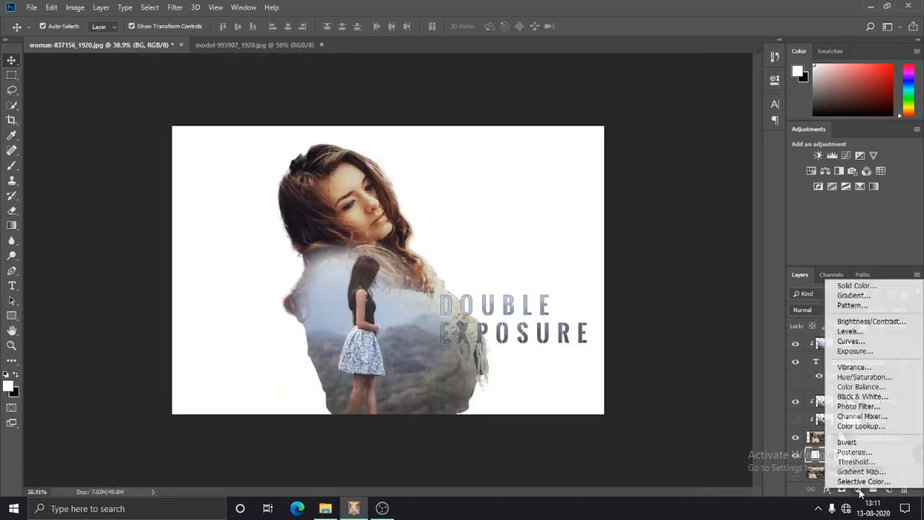
pyautogui.click(890, 300)
pyautogui.moveTo(473, 107); pyautogui.dragTo(591, 107)
pyautogui.click(594, 128)
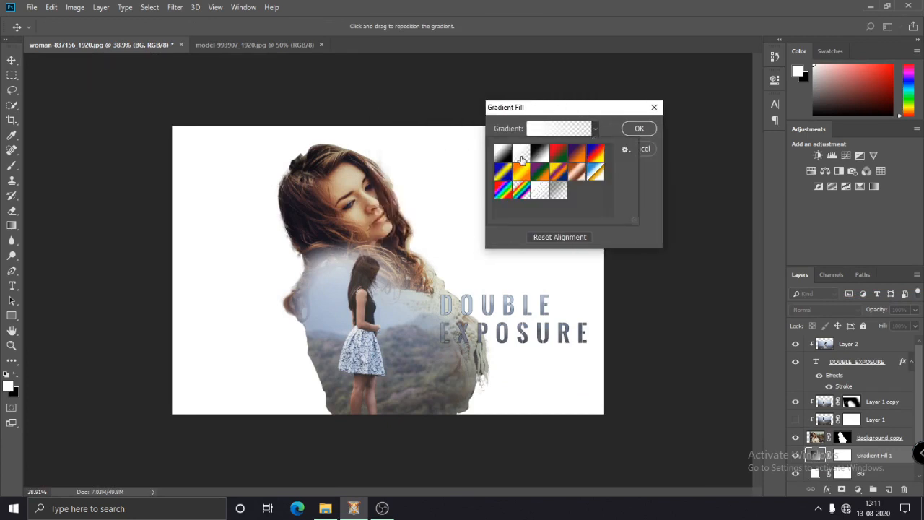
pyautogui.click(502, 153)
pyautogui.click(521, 153)
pyautogui.click(502, 153)
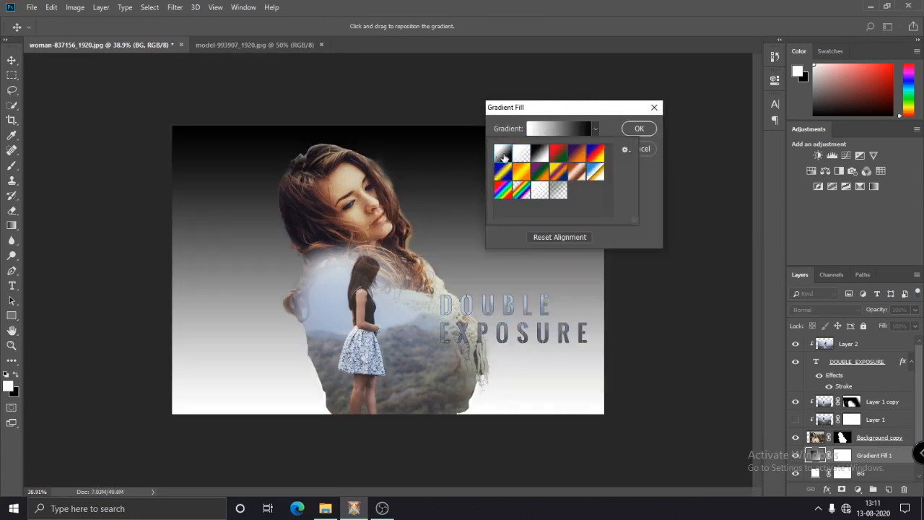
# - Set the gradient fill's style to Radial and its scale to 550%
pyautogui.click(641, 225)
pyautogui.click(555, 149)
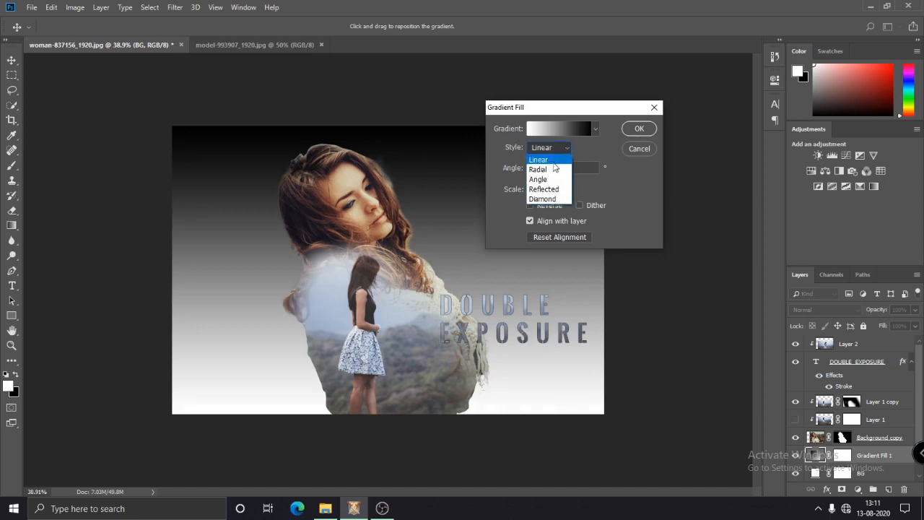
pyautogui.click(555, 170)
pyautogui.moveTo(560, 204); pyautogui.dragTo(579, 203)
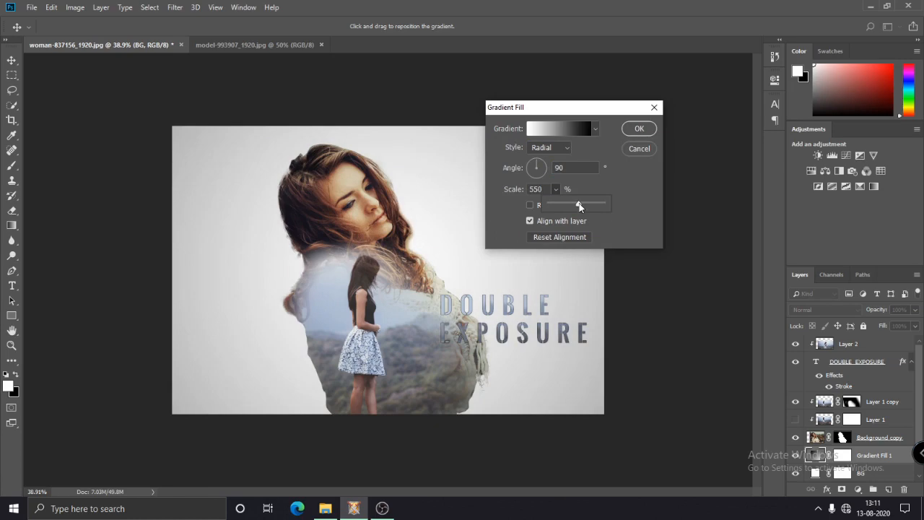
pyautogui.click(639, 128)
# - Examine the portrait and title against the gradient background at different magnifications
pyautogui.scroll(7, 338, 150)
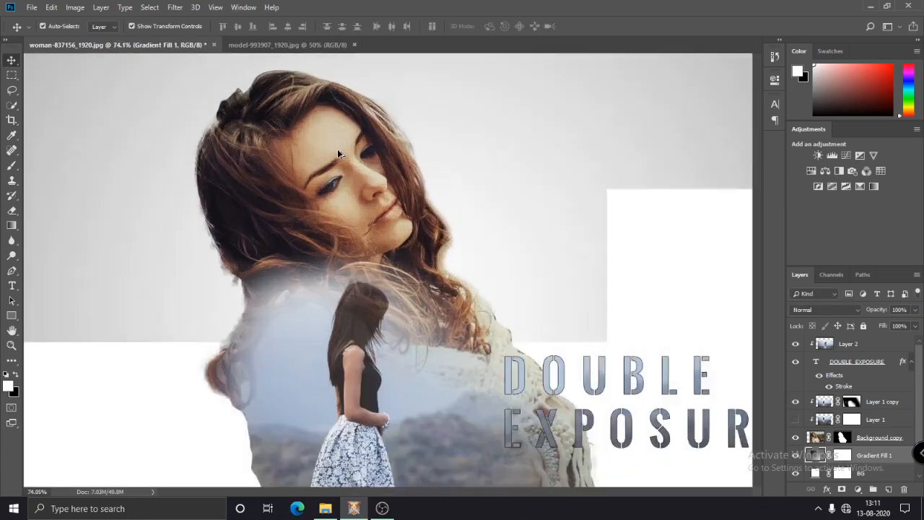
pyautogui.scroll(-10, 280, 109)
pyautogui.scroll(6, 379, 194)
pyautogui.scroll(-3, 380, 196)
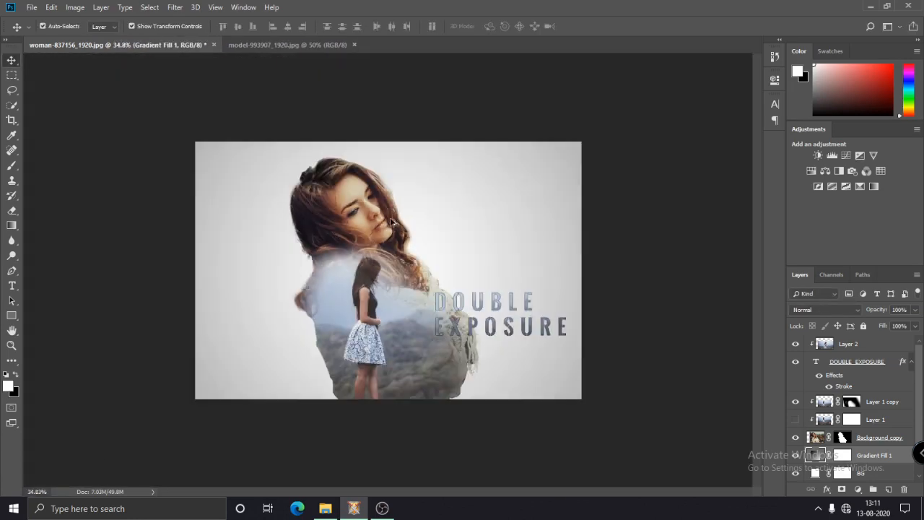
pyautogui.scroll(4, 433, 231)
pyautogui.scroll(-4, 489, 259)
pyautogui.scroll(1, 813, 384)
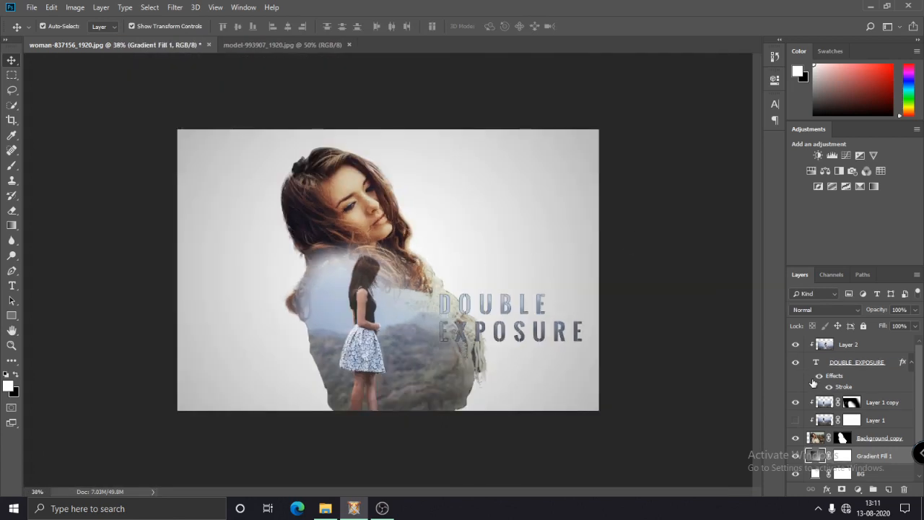
# - Delete the hidden Layer 1, leave no layer selected and view the whole composition
pyautogui.click(877, 420)
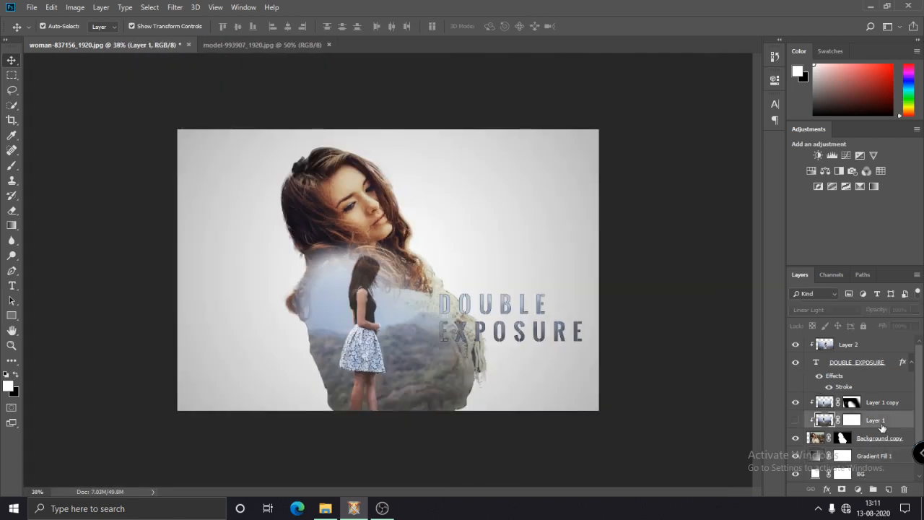
pyautogui.press('Delete')
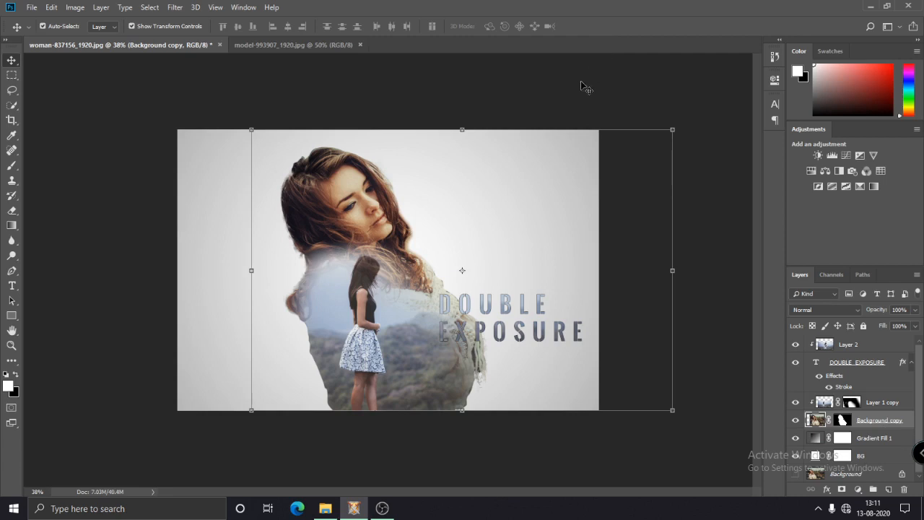
pyautogui.click(583, 87)
pyautogui.scroll(3, 331, 243)
pyautogui.scroll(-2, 332, 244)
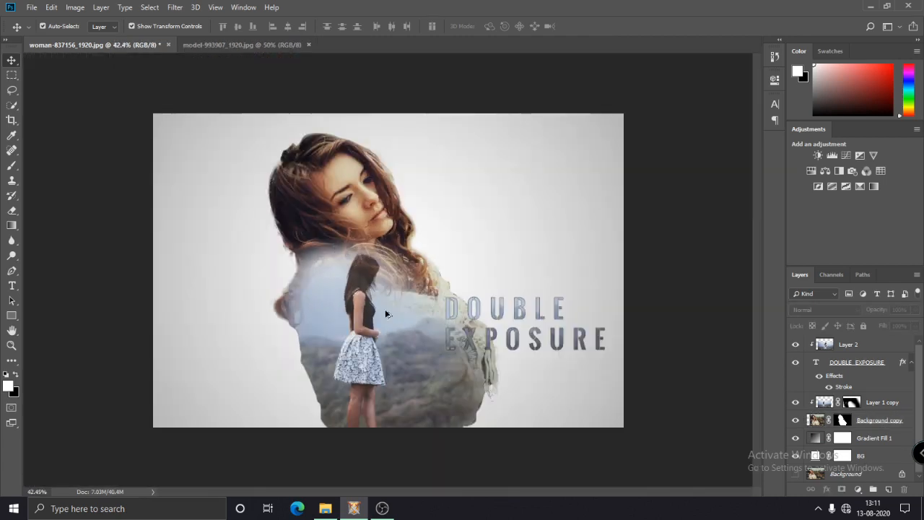